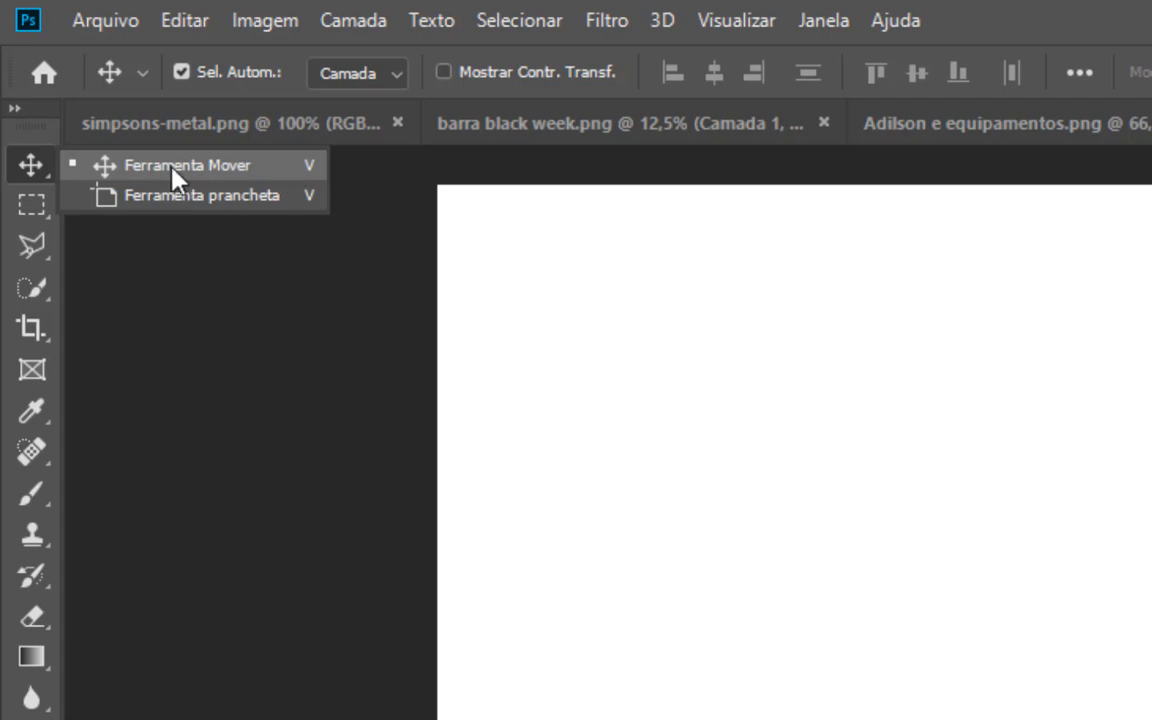
- Examine the marquee, lasso, quick selection, healing, brush and clone stamp tool groups, switching between the Move and Quick Selection tools
{"action": "left_click", "coordinate": [48, 212]}
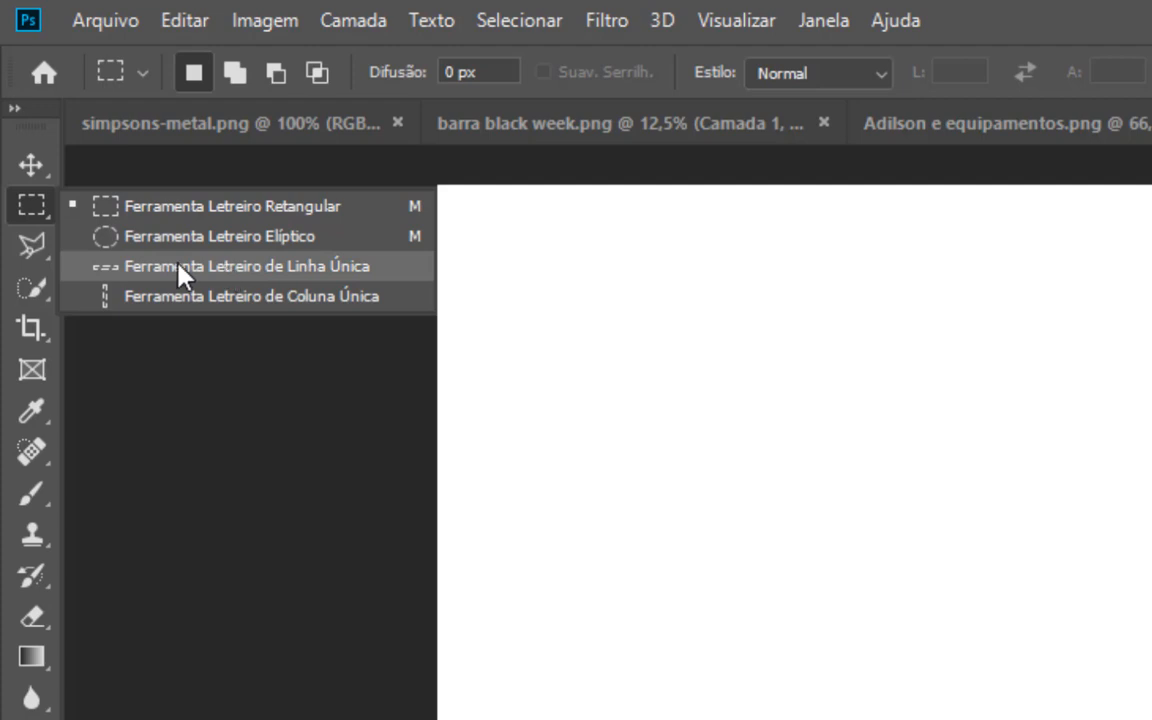
{"action": "left_click", "coordinate": [47, 258]}
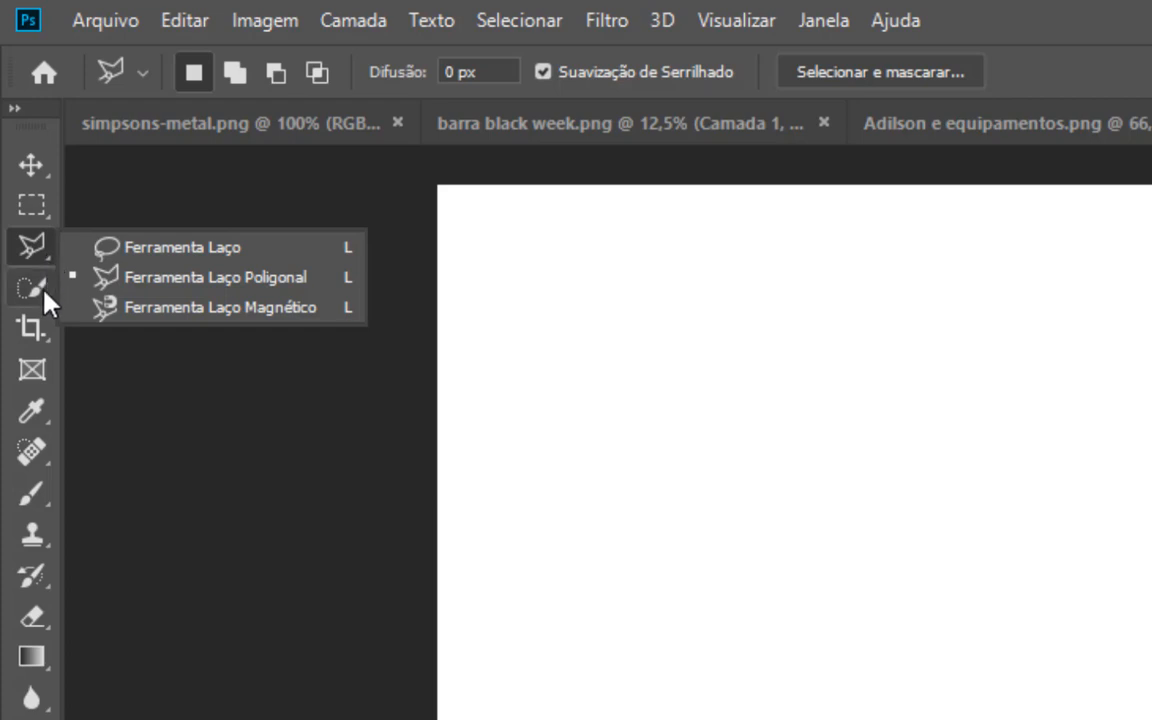
{"action": "left_click", "coordinate": [44, 290]}
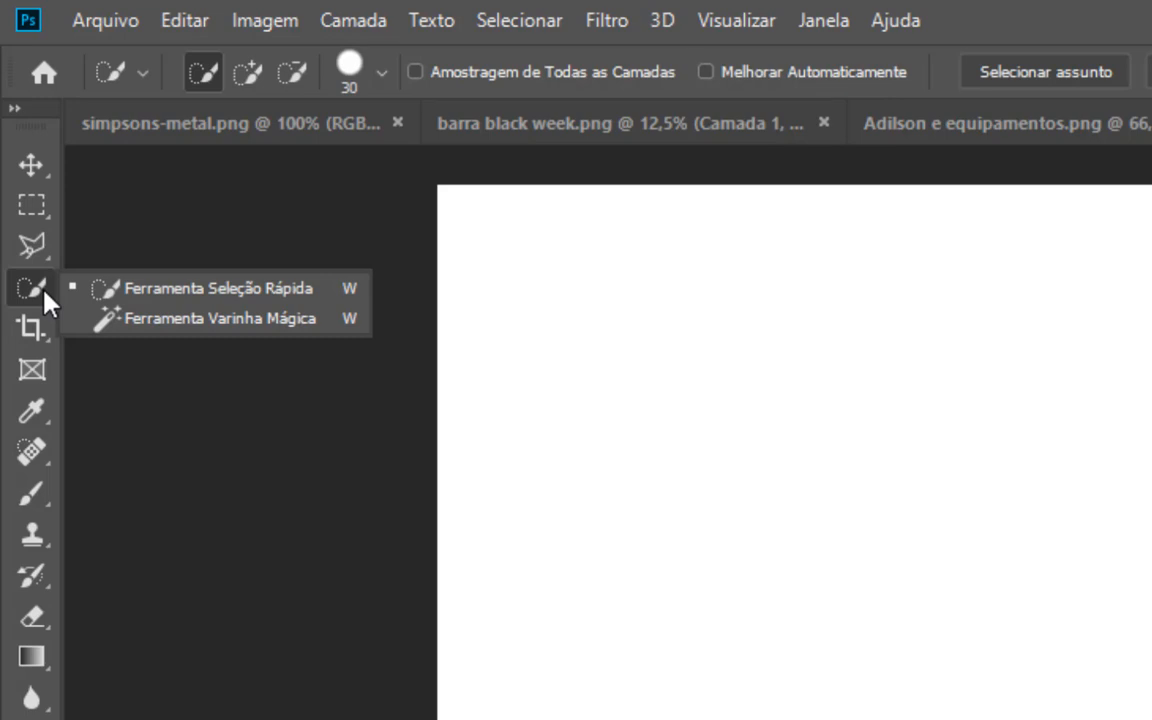
{"action": "left_click", "coordinate": [29, 170]}
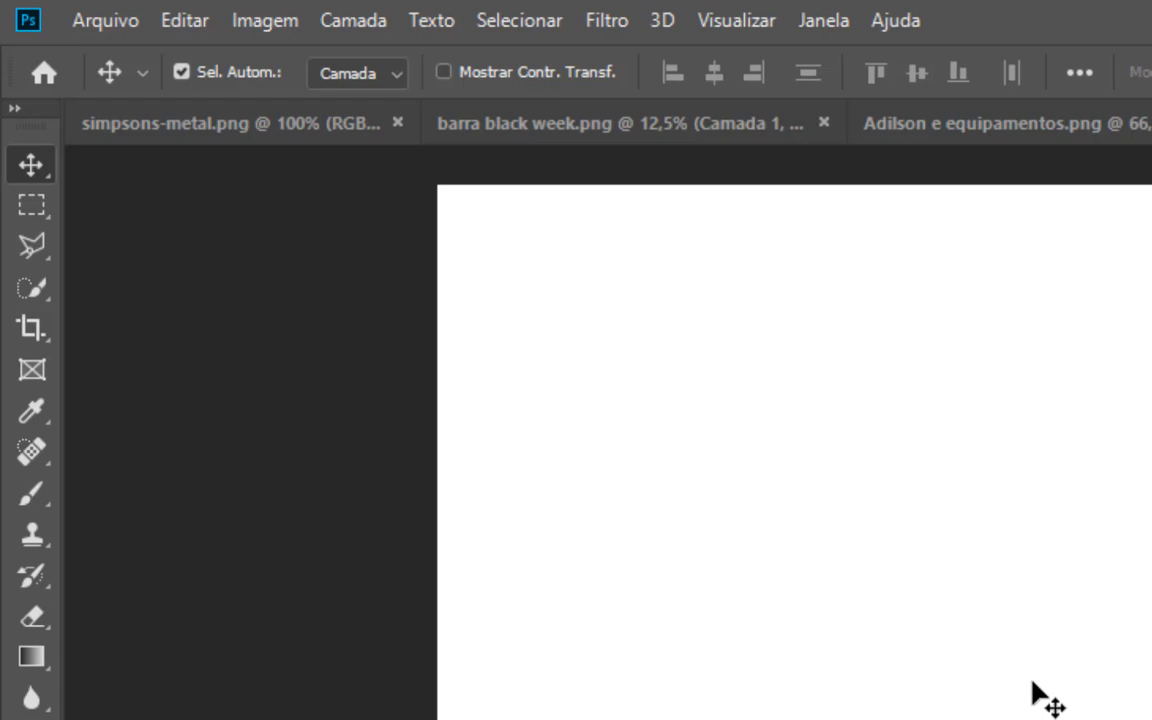
{"action": "key", "text": "w"}
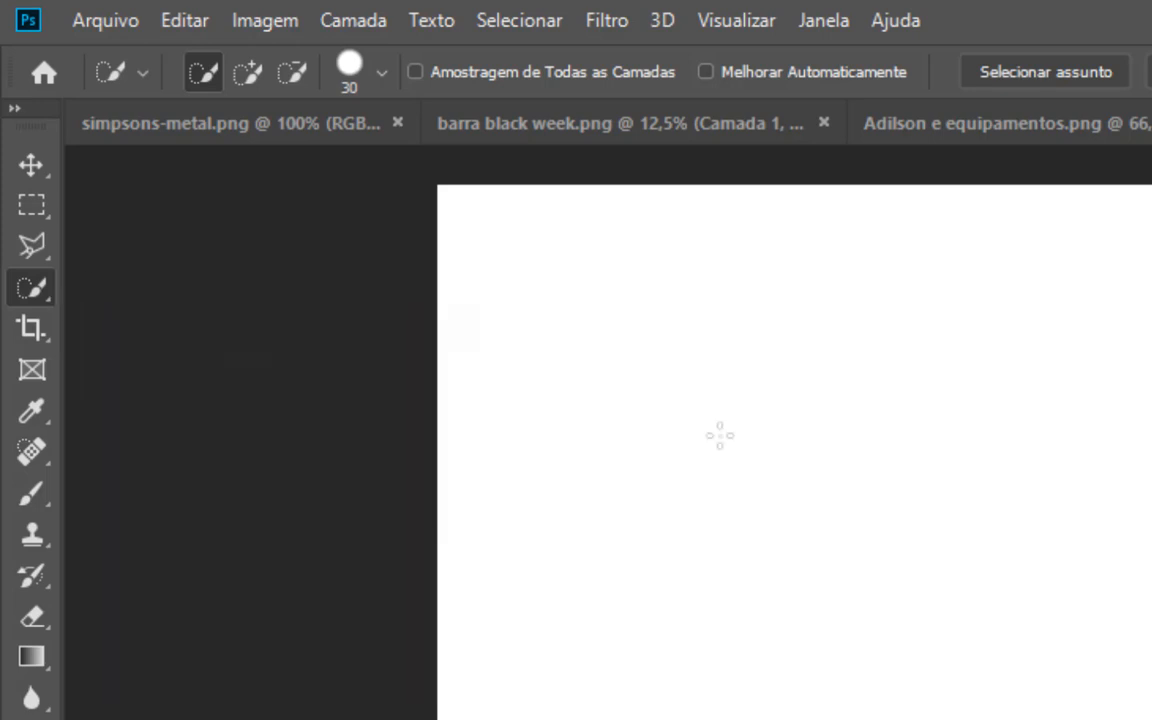
{"action": "key", "text": "v"}
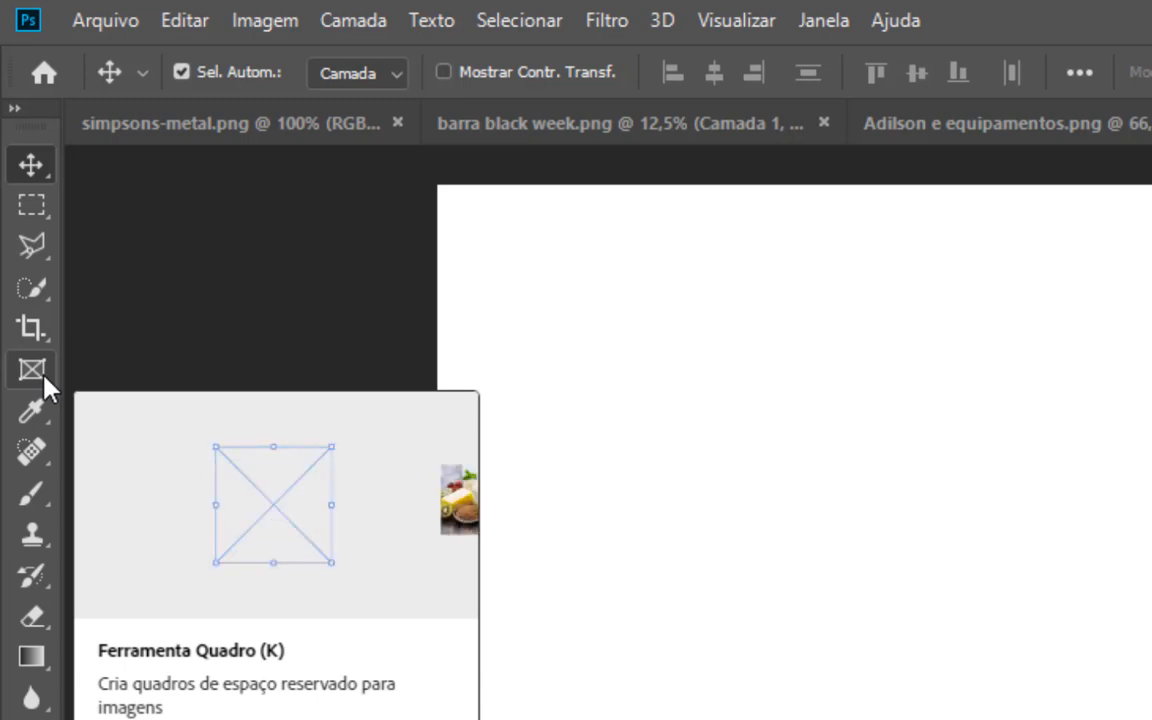
{"action": "left_click", "coordinate": [46, 469]}
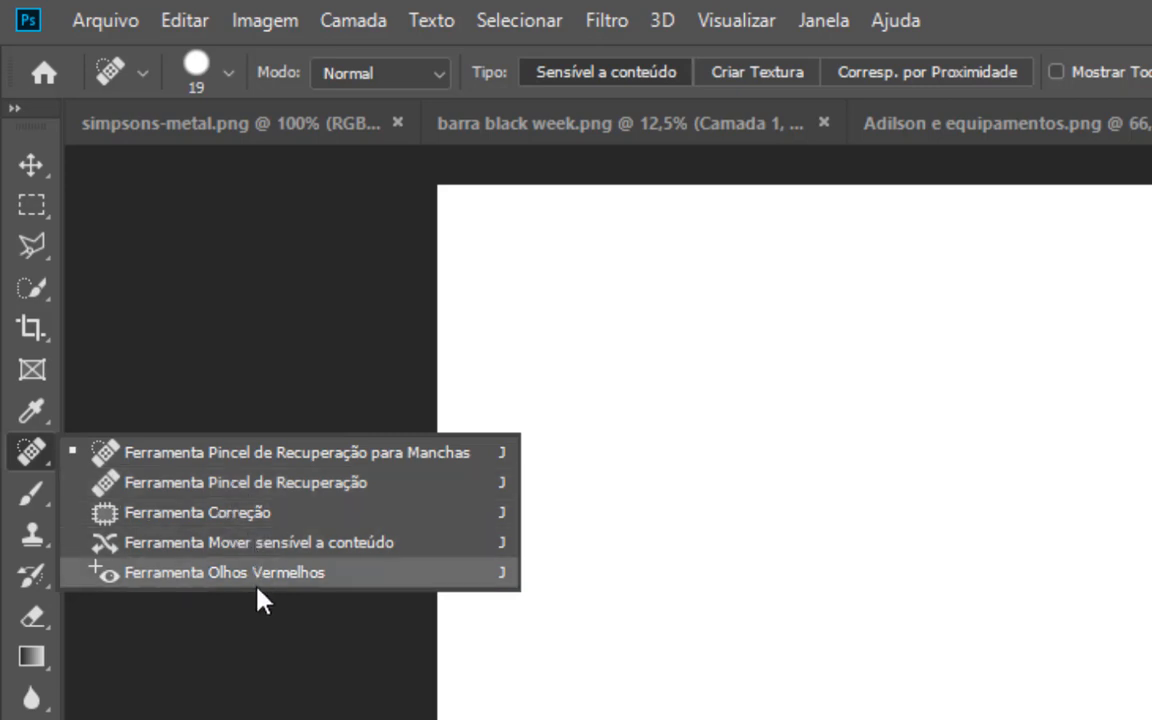
{"action": "left_click", "coordinate": [45, 505]}
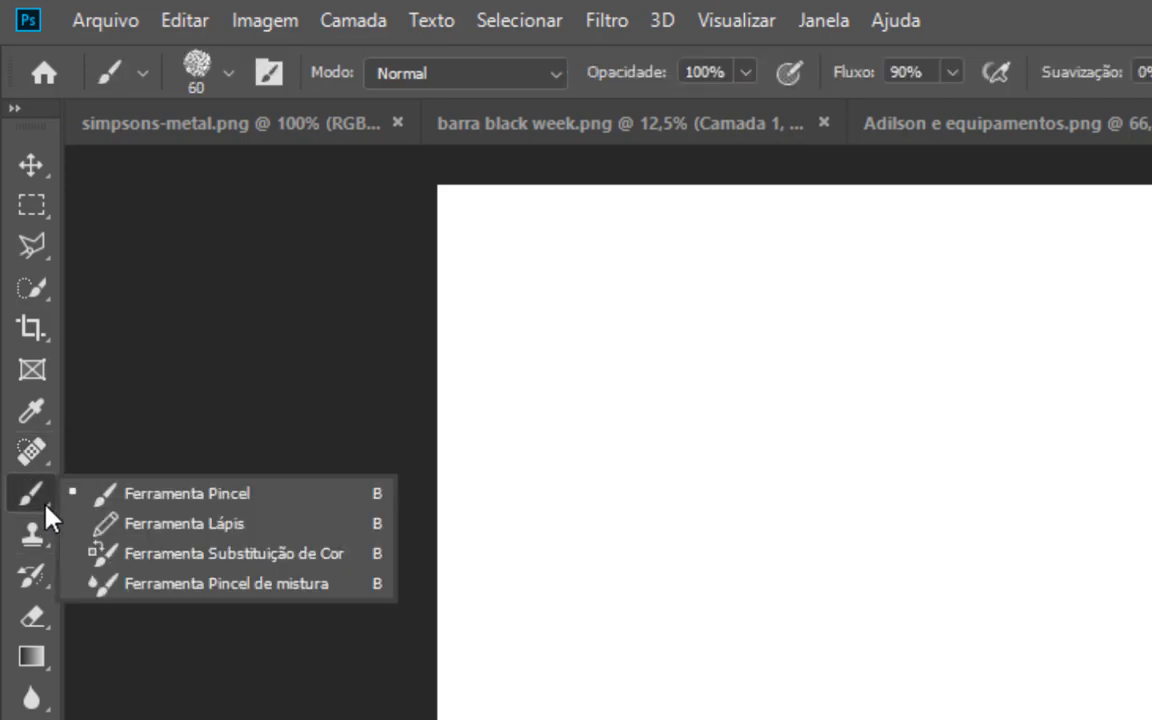
{"action": "left_click", "coordinate": [45, 543]}
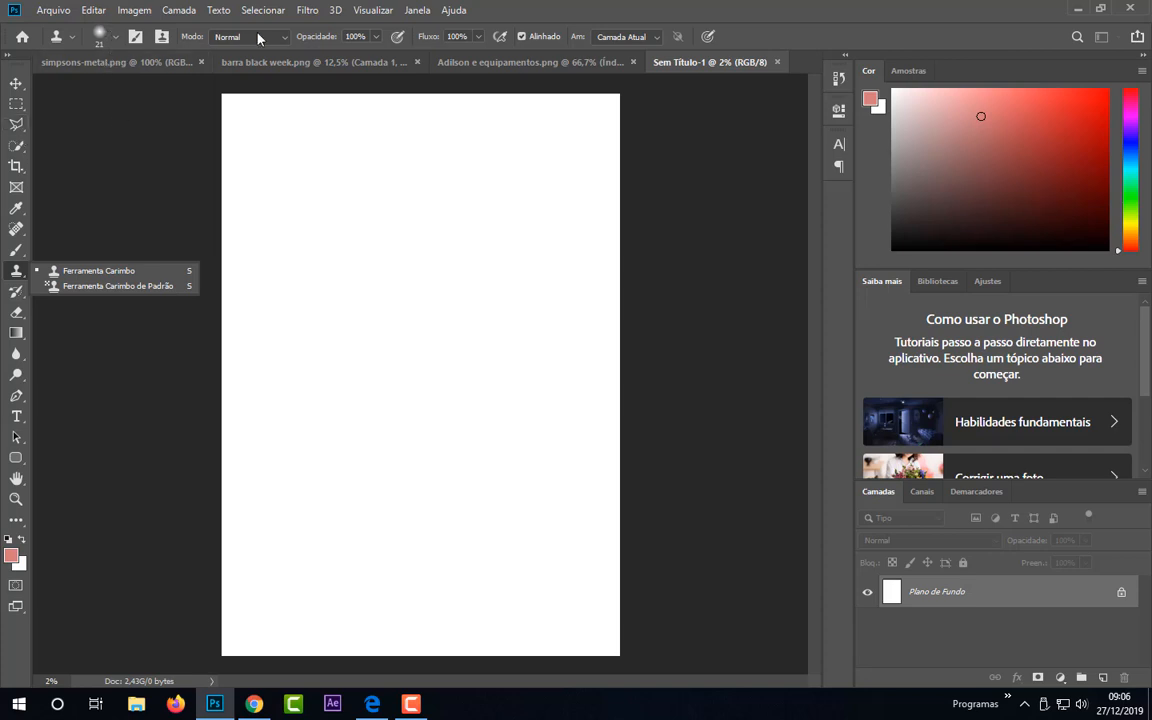
- Look through the file commands, including the export options, and the editing commands
{"action": "left_click", "coordinate": [52, 12]}
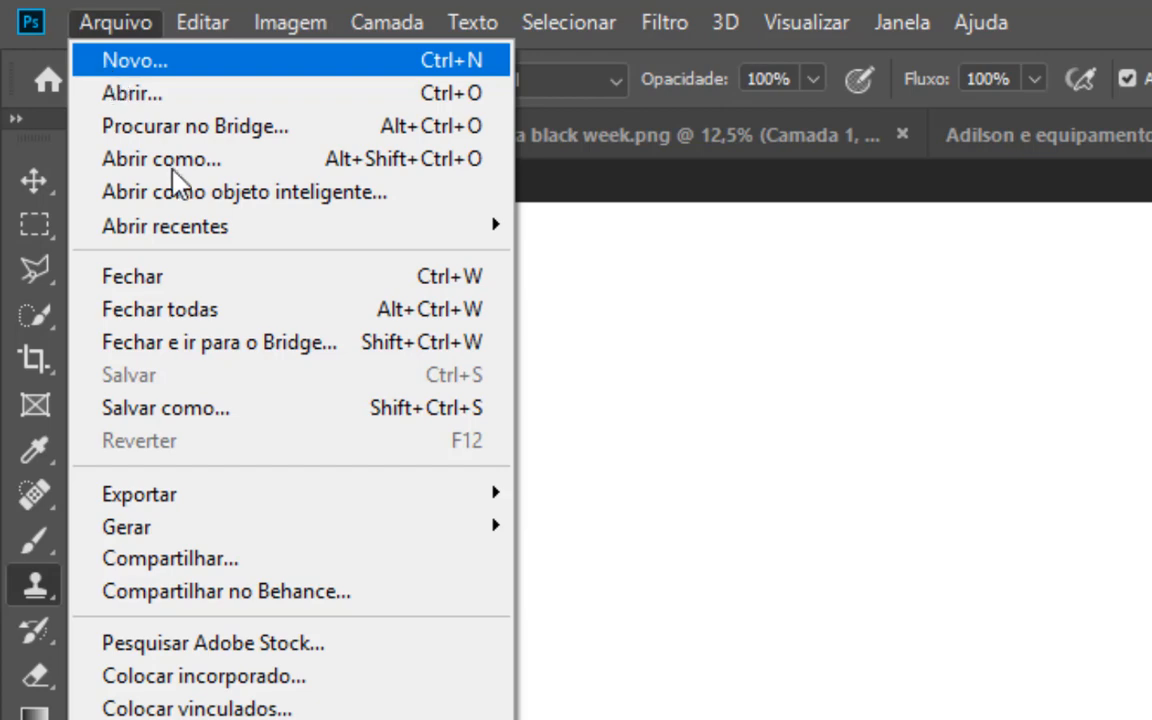
{"action": "mouse_move", "coordinate": [219, 234]}
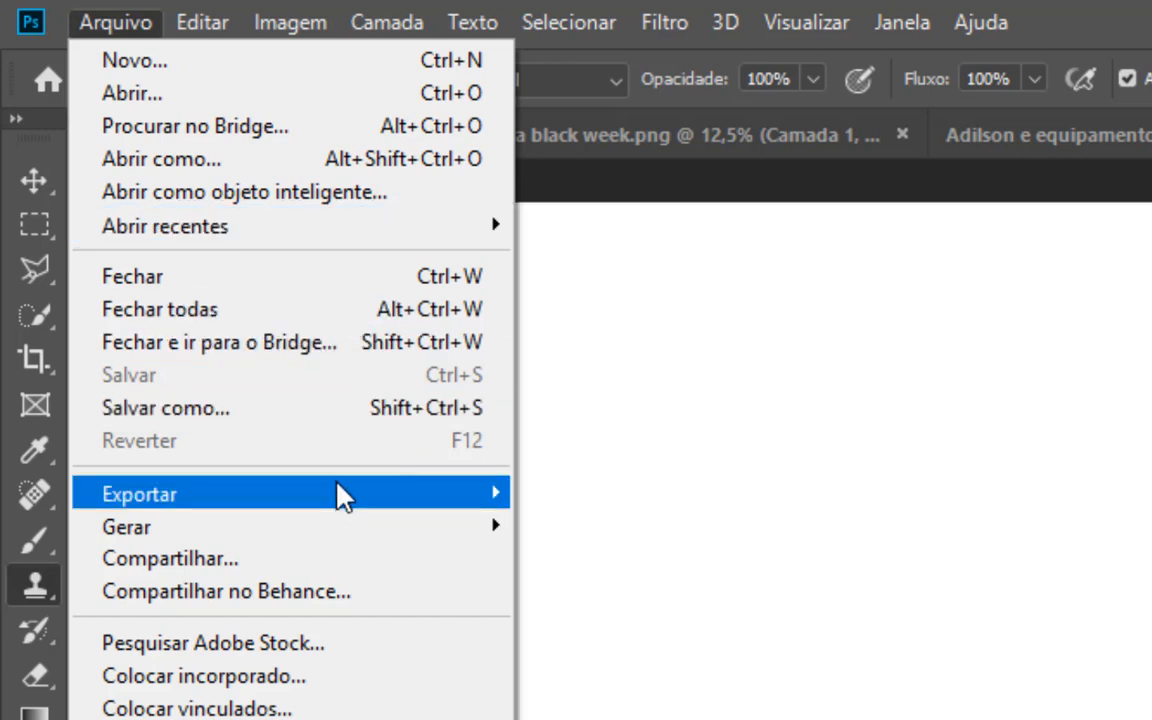
{"action": "mouse_move", "coordinate": [338, 495]}
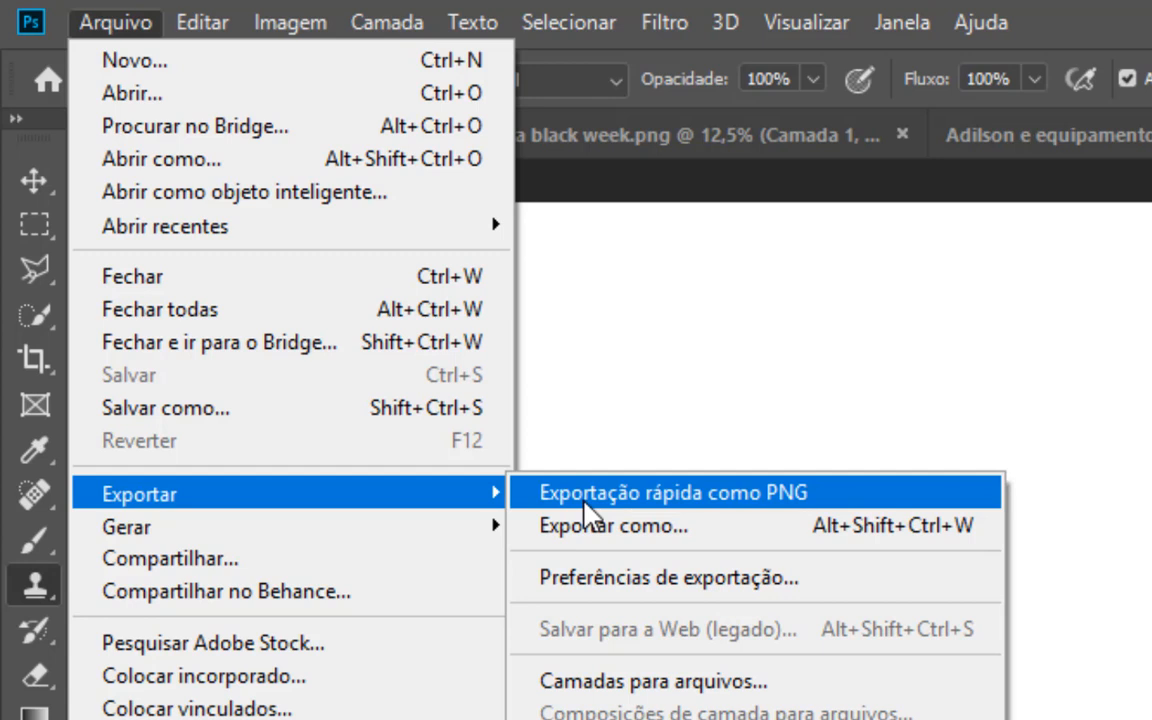
{"action": "mouse_move", "coordinate": [470, 522]}
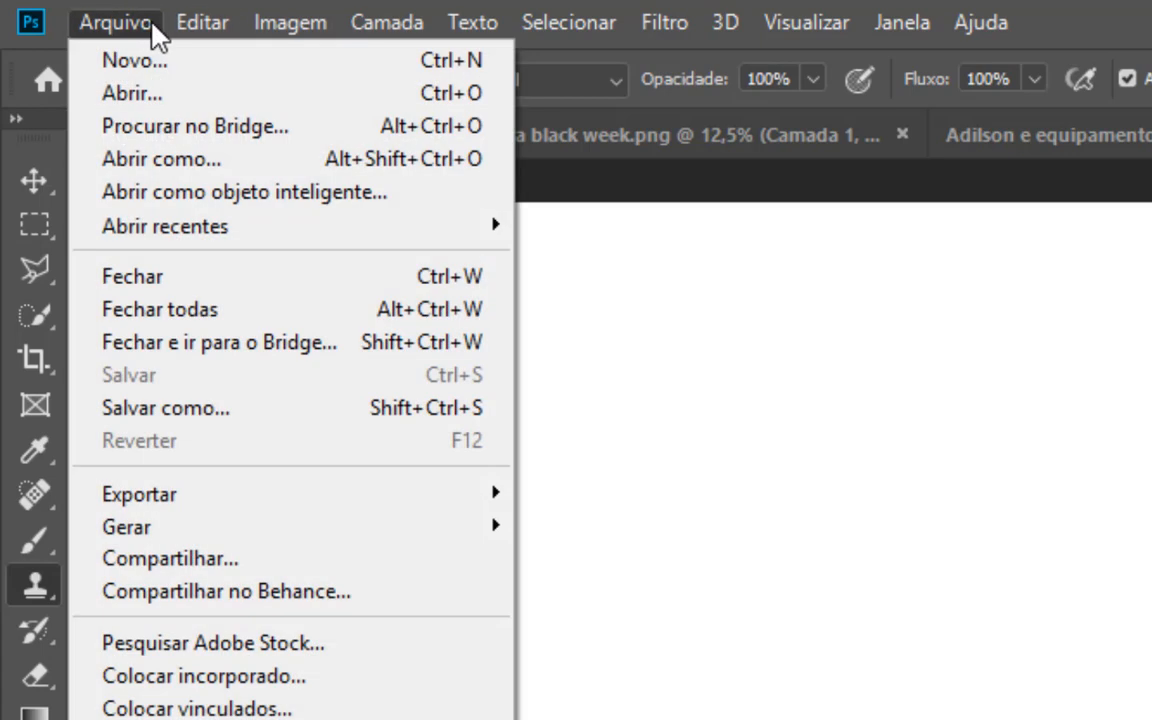
{"action": "mouse_move", "coordinate": [183, 35]}
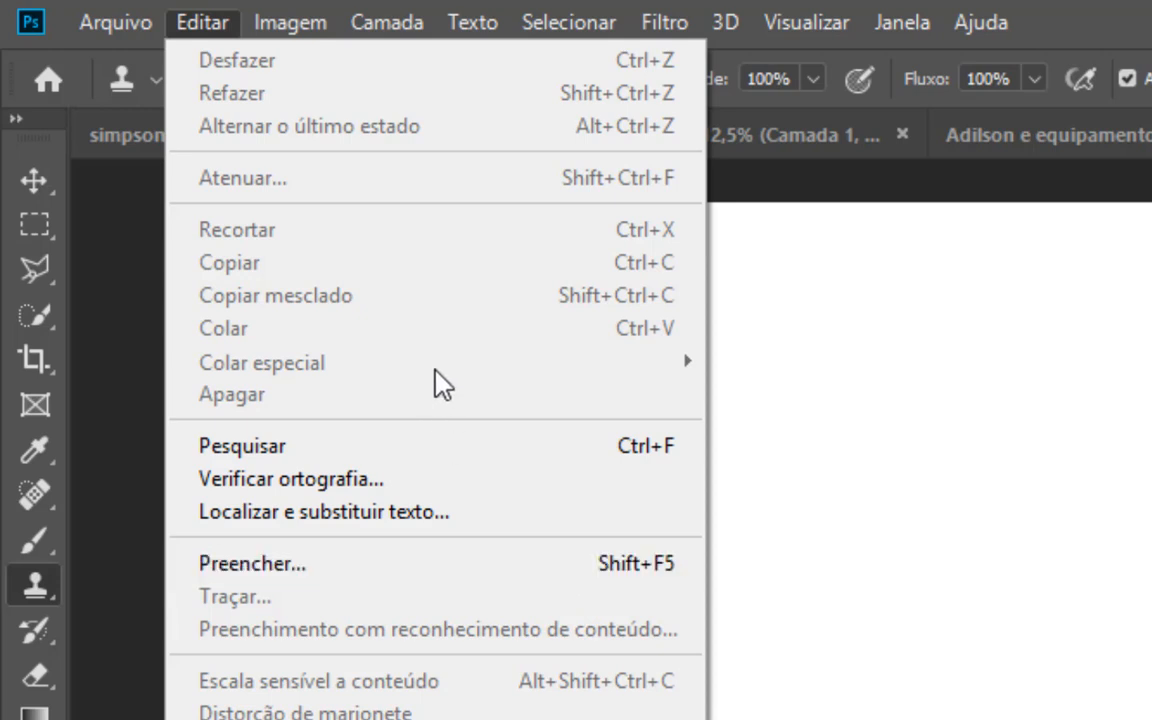
- Convert the blank document's colour mode to CMYK, accepting the conversion without a colour profile
{"action": "mouse_move", "coordinate": [283, 15]}
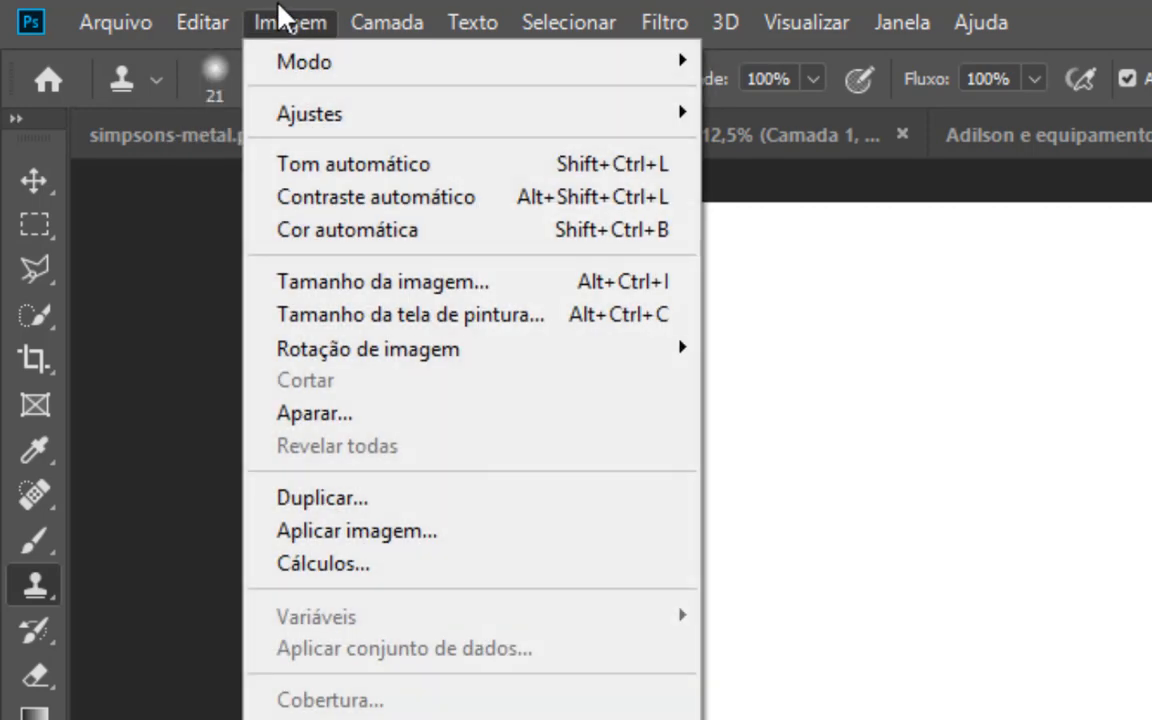
{"action": "mouse_move", "coordinate": [303, 62]}
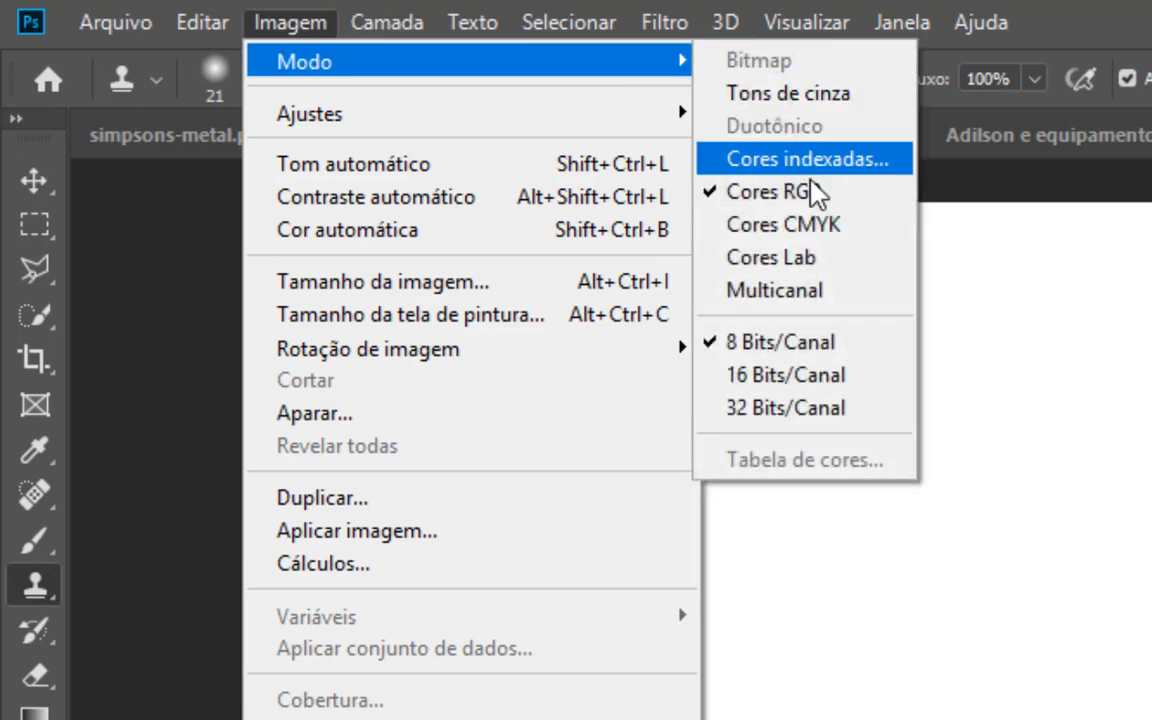
{"action": "left_click", "coordinate": [787, 224]}
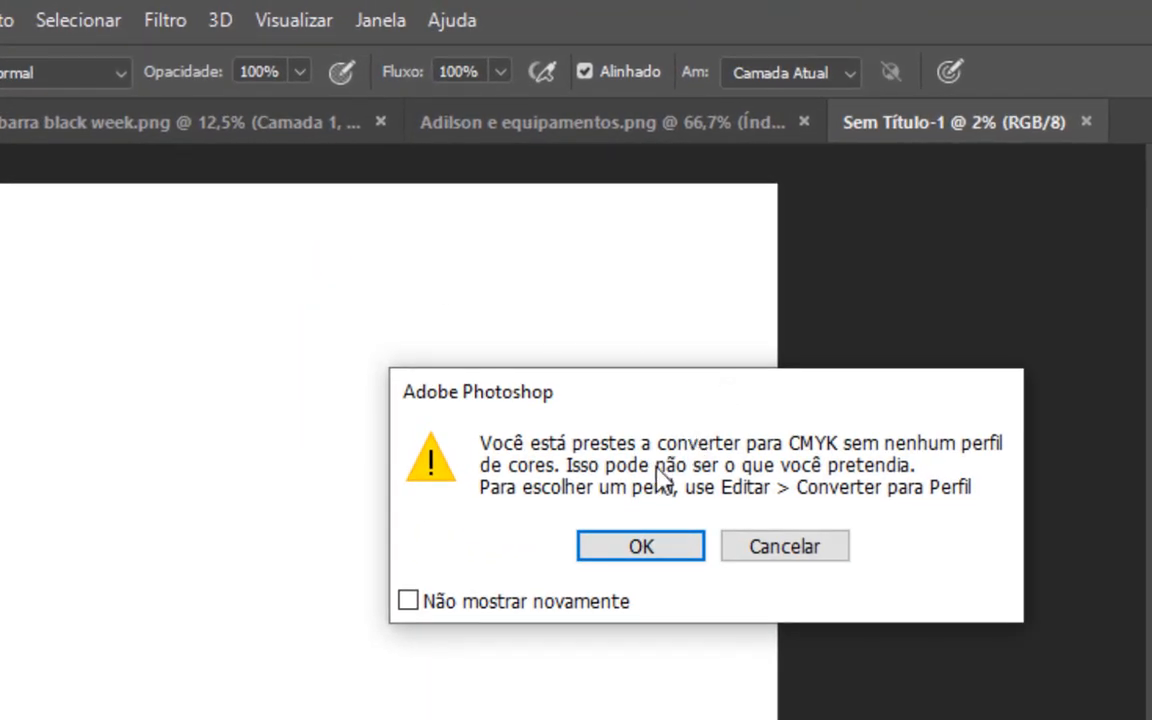
{"action": "left_click", "coordinate": [650, 552]}
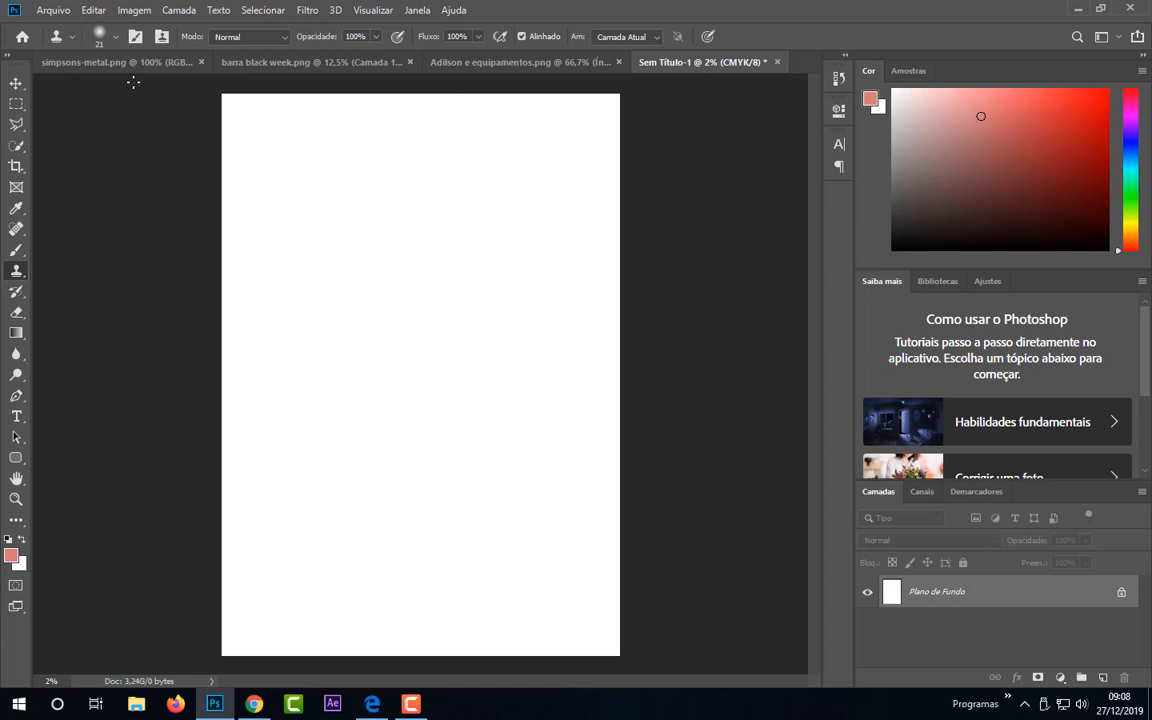
- Examine the image adjustments, layer, text and selection commands, blur filters, and window and workspace options
{"action": "left_click", "coordinate": [134, 10]}
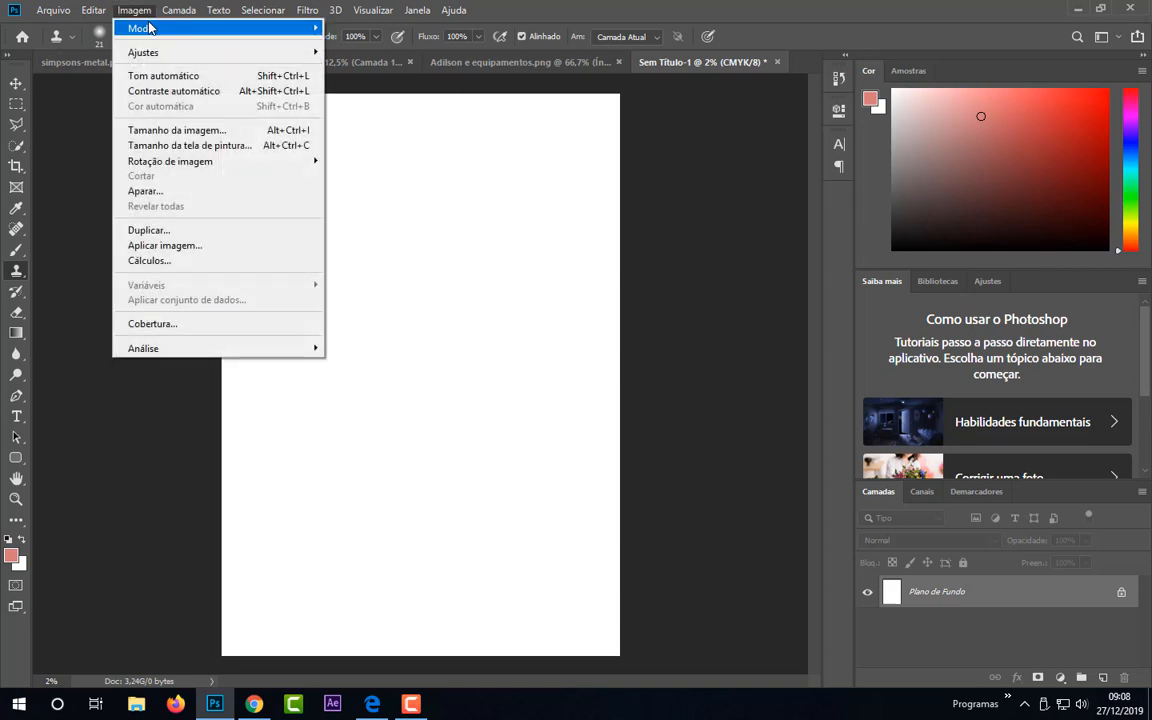
{"action": "mouse_move", "coordinate": [156, 56]}
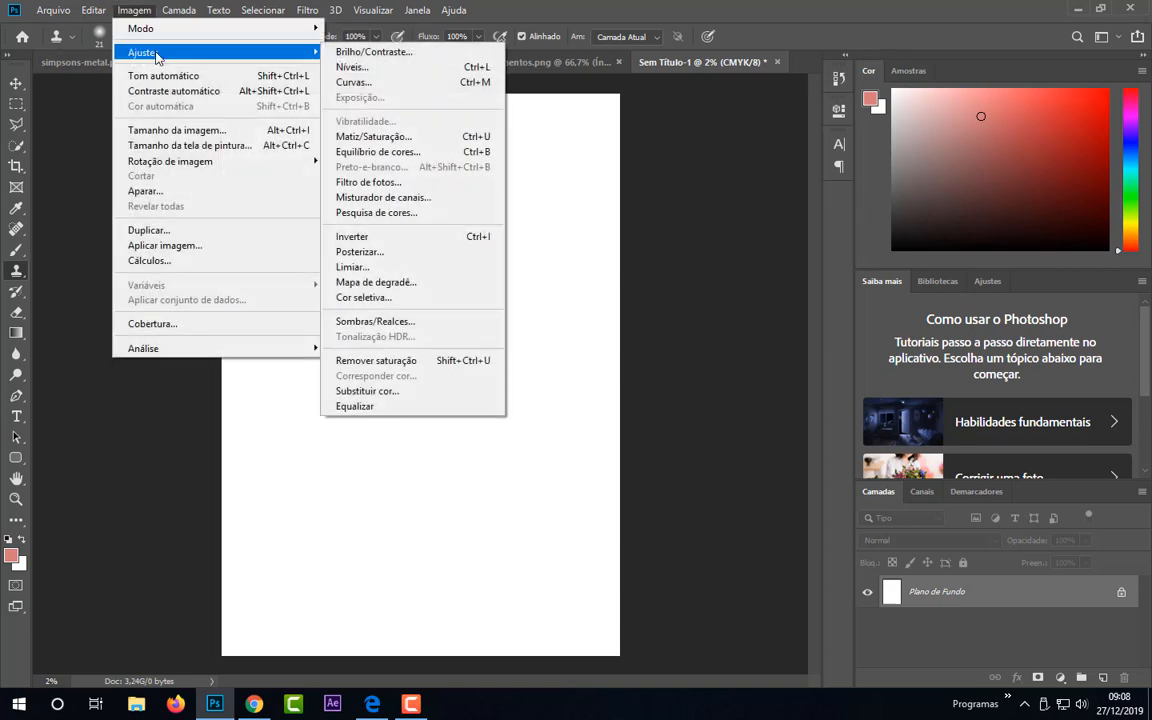
{"action": "left_click", "coordinate": [134, 10]}
{"action": "left_click", "coordinate": [128, 12]}
{"action": "mouse_move", "coordinate": [146, 53]}
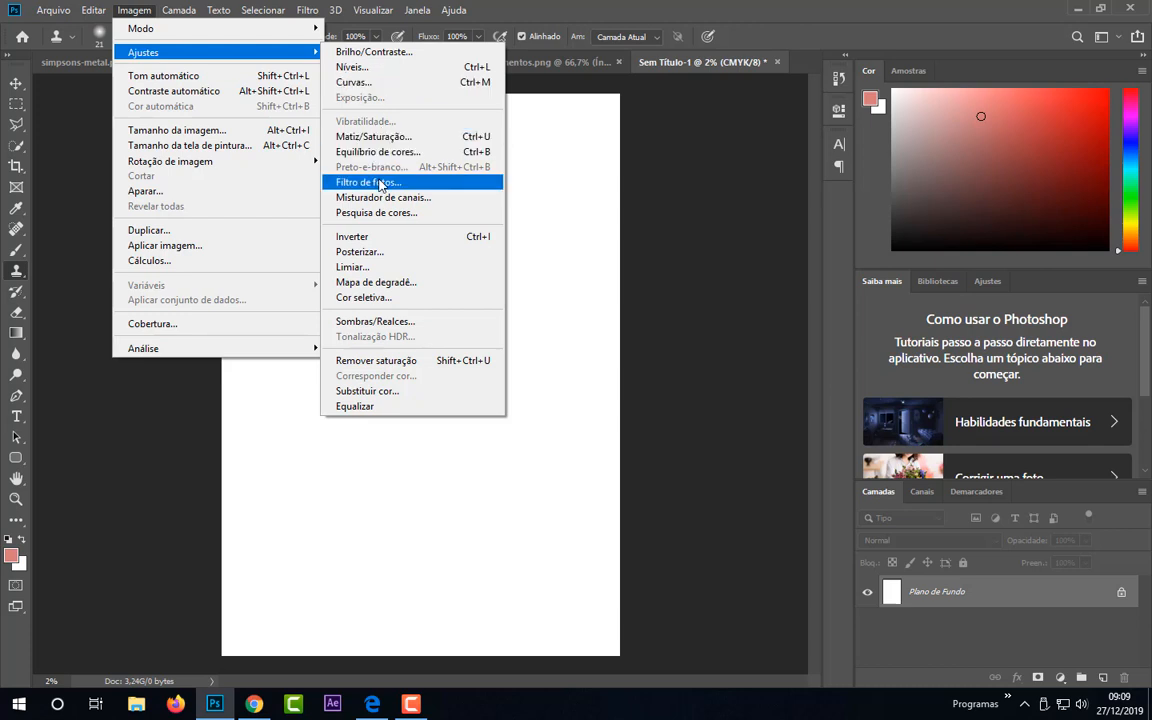
{"action": "mouse_move", "coordinate": [170, 9]}
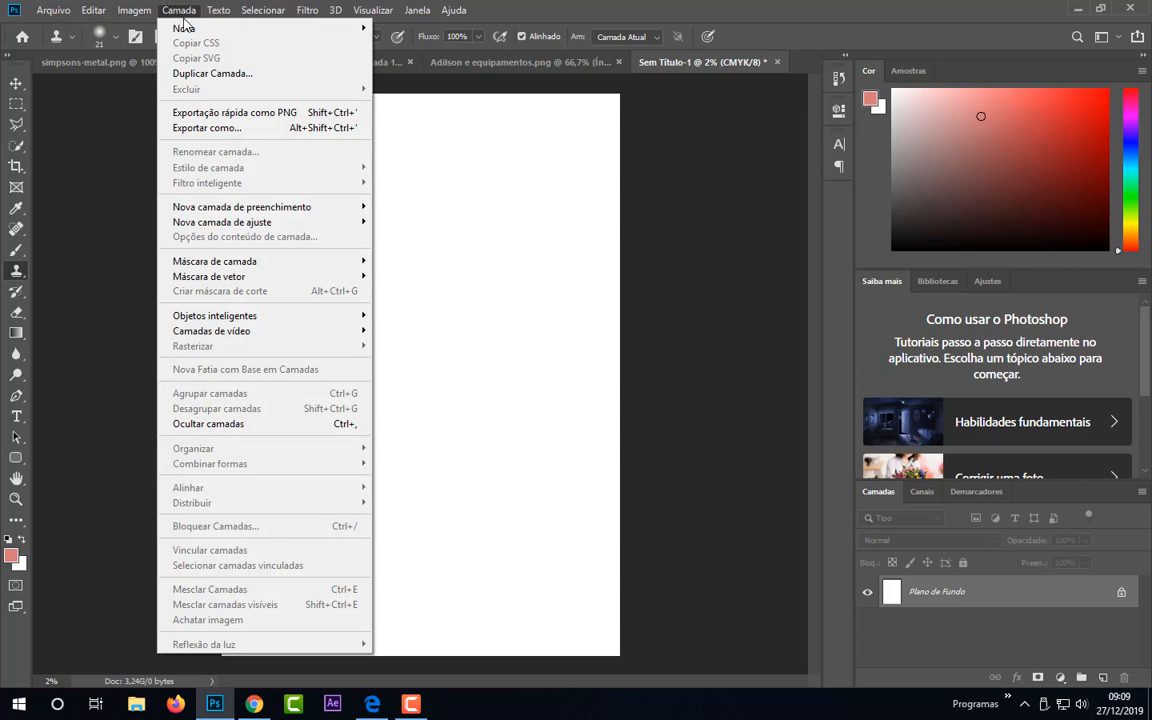
{"action": "mouse_move", "coordinate": [218, 12]}
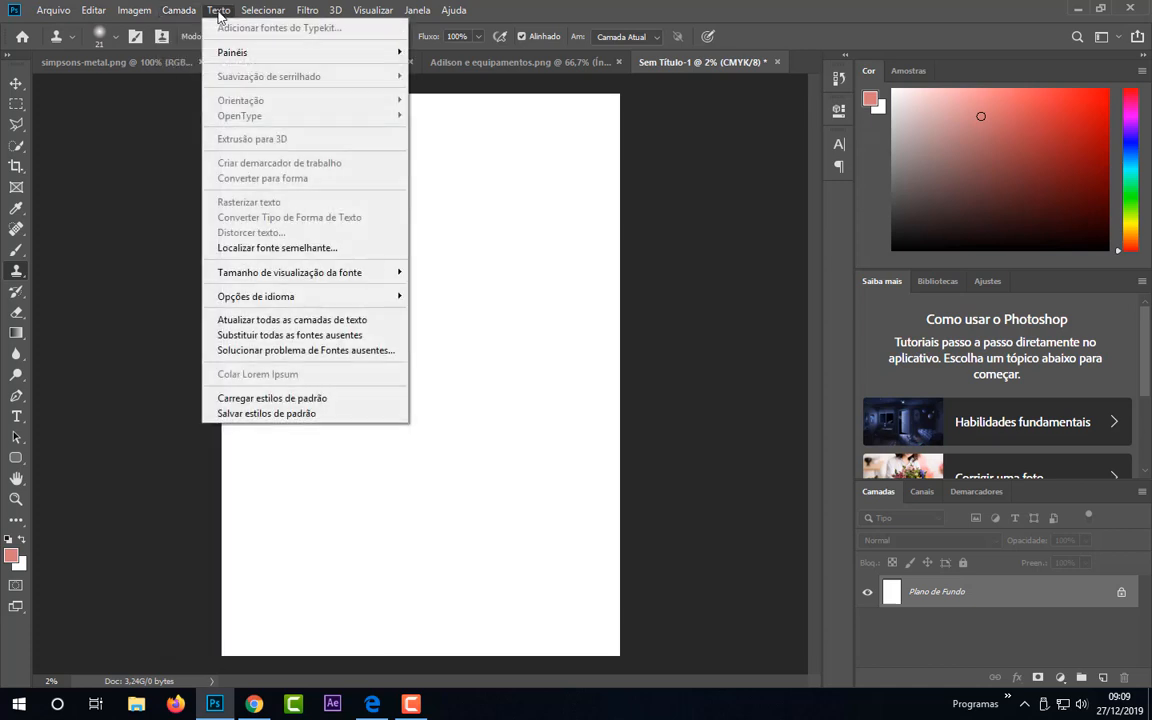
{"action": "mouse_move", "coordinate": [260, 12]}
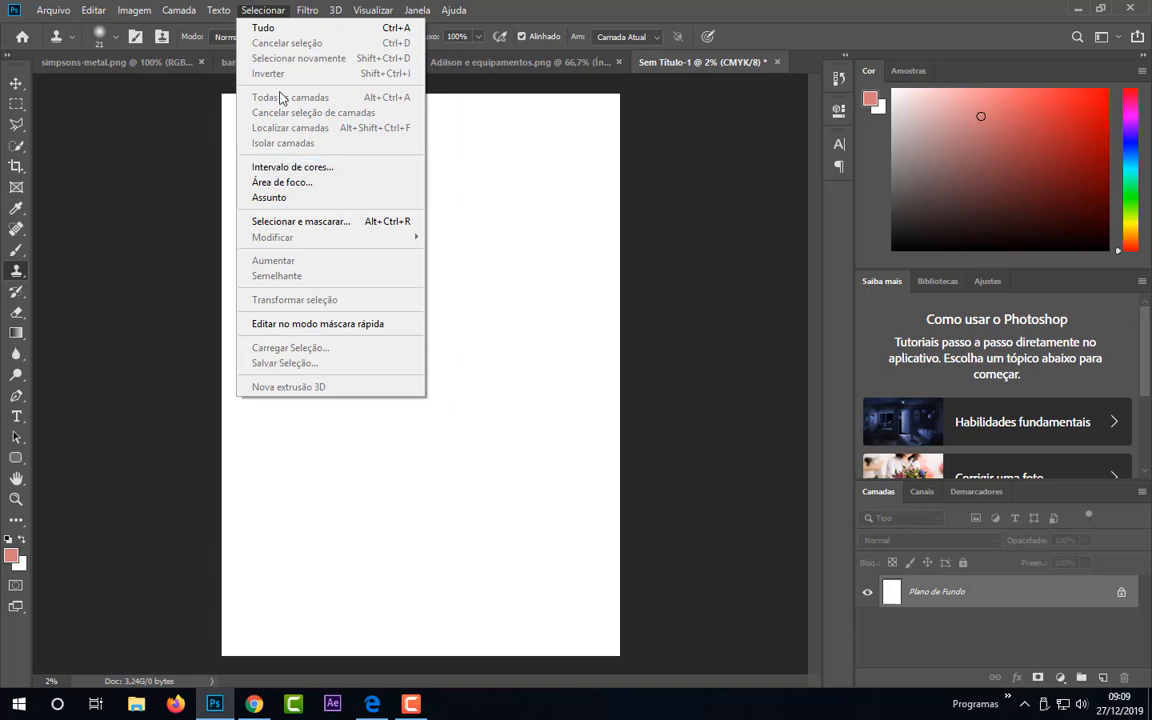
{"action": "mouse_move", "coordinate": [305, 15]}
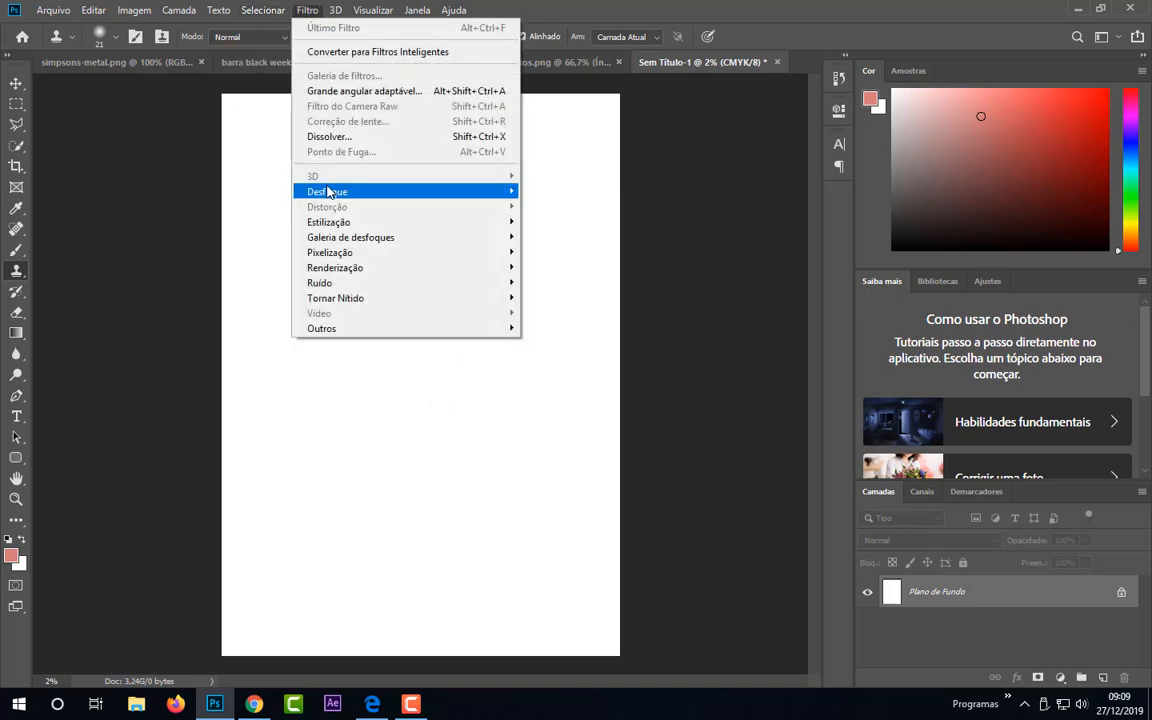
{"action": "mouse_move", "coordinate": [329, 192]}
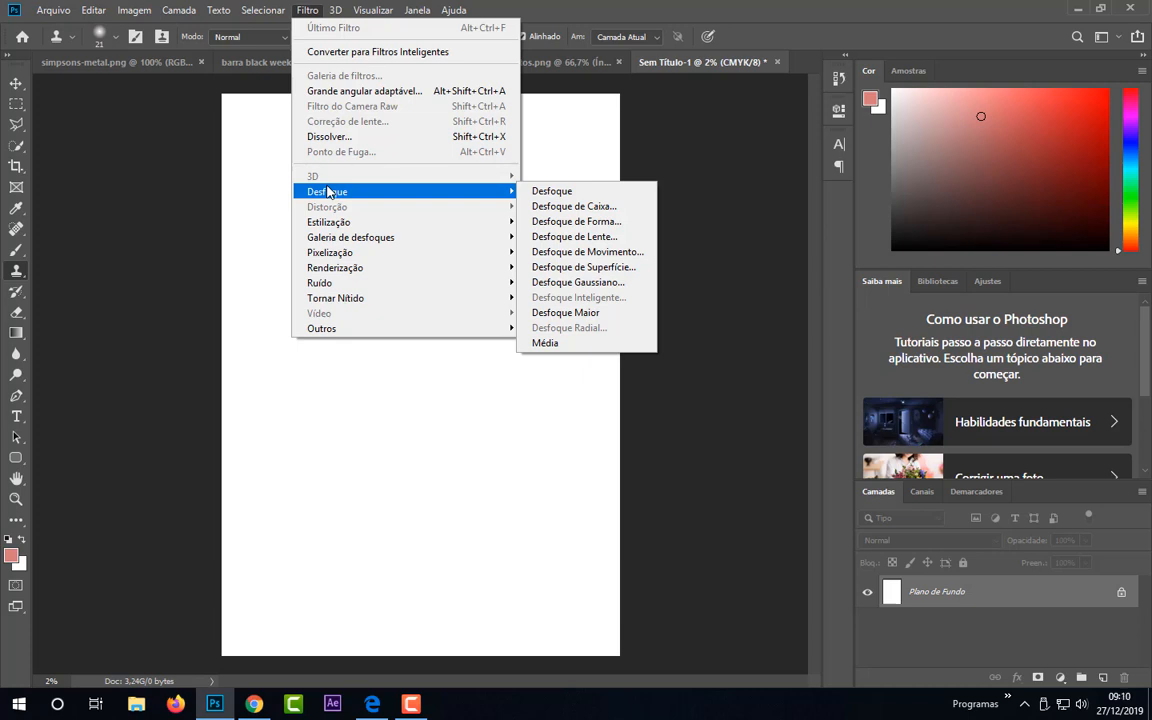
{"action": "mouse_move", "coordinate": [340, 12]}
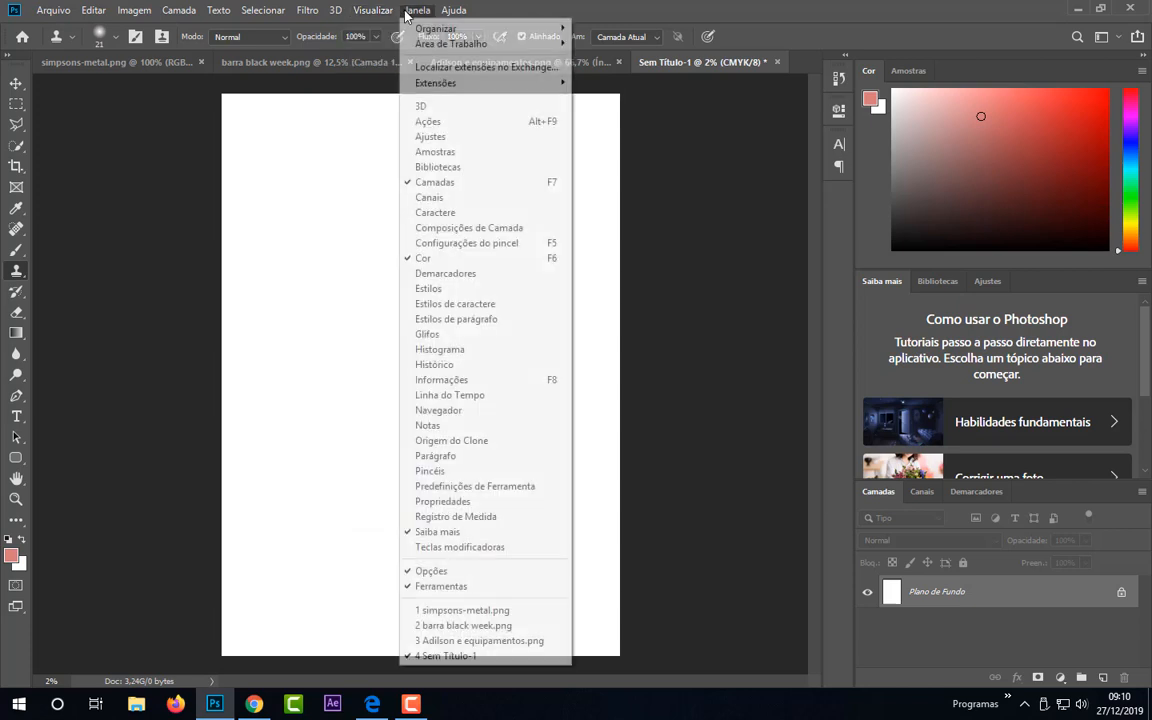
{"action": "mouse_move", "coordinate": [414, 12]}
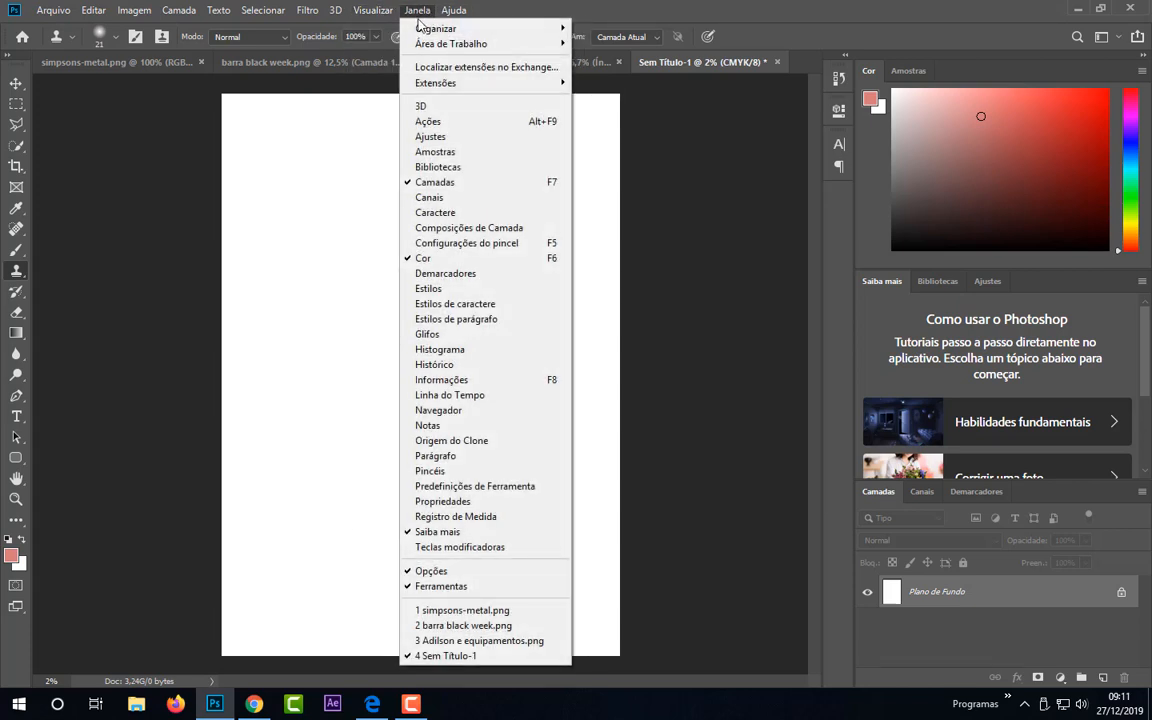
{"action": "mouse_move", "coordinate": [455, 44]}
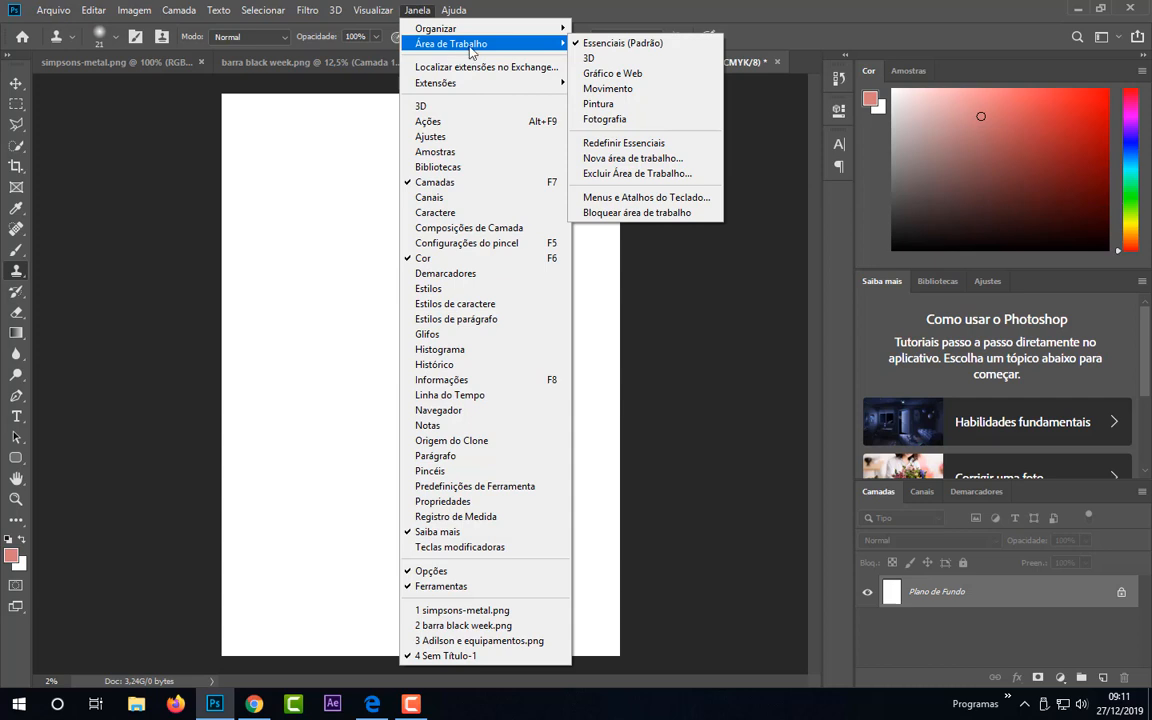
- Float the Cor and Saiba mais panel groups over the canvas and reorder Camadas to follow Demarcadores
{"action": "left_click", "coordinate": [940, 69]}
{"action": "left_click_drag", "start_coordinate": [940, 69], "coordinate": [430, 130]}
{"action": "left_click_drag", "start_coordinate": [1016, 68], "coordinate": [596, 262]}
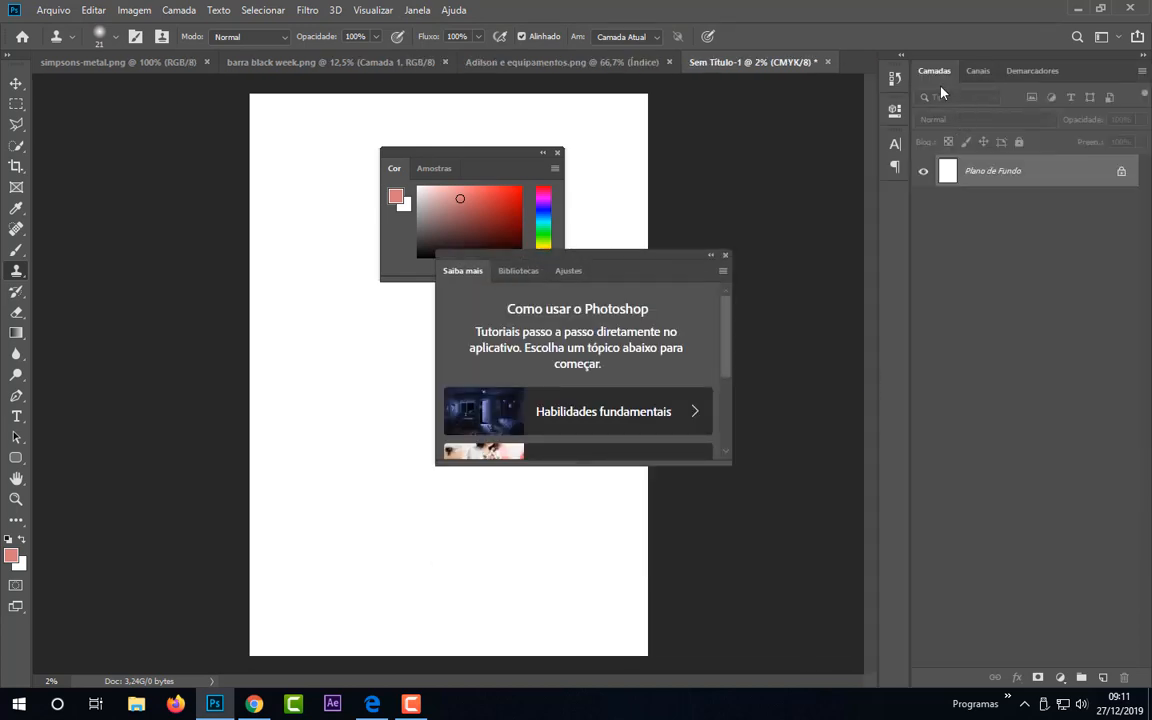
{"action": "left_click_drag", "start_coordinate": [987, 80], "coordinate": [1067, 77]}
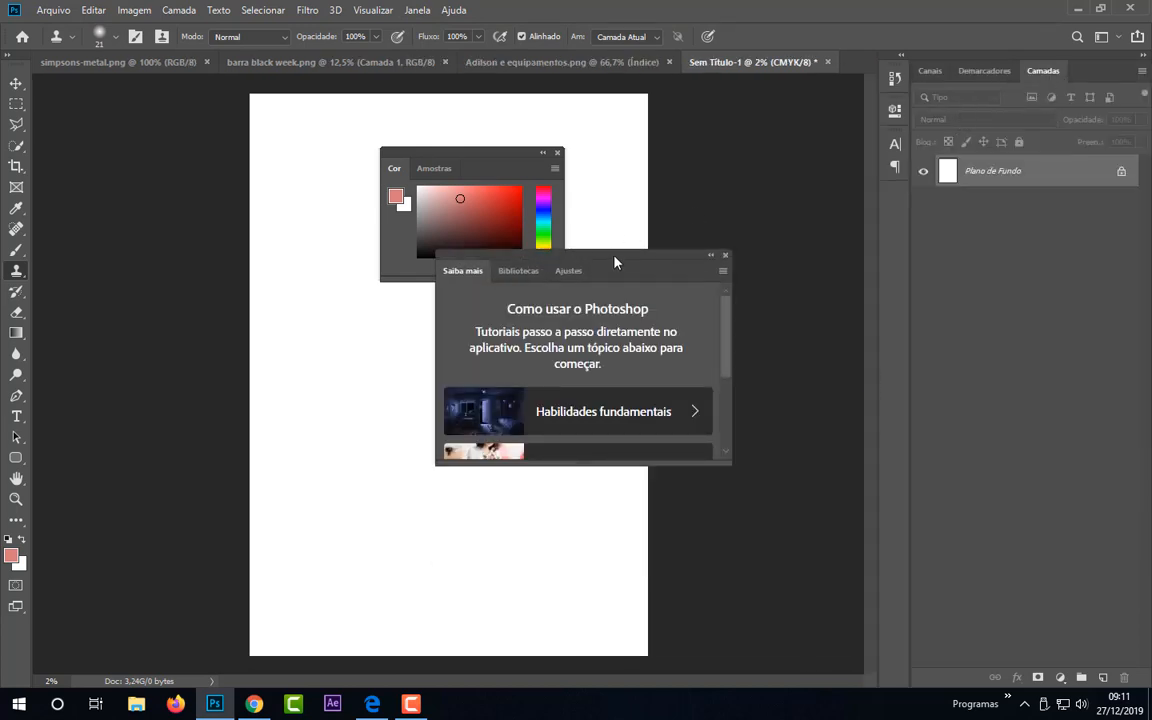
- Dock the Saiba mais group as a column beside Camadas and merge Cor and Amostras into the Camadas group
{"action": "left_click_drag", "start_coordinate": [617, 260], "coordinate": [922, 675]}
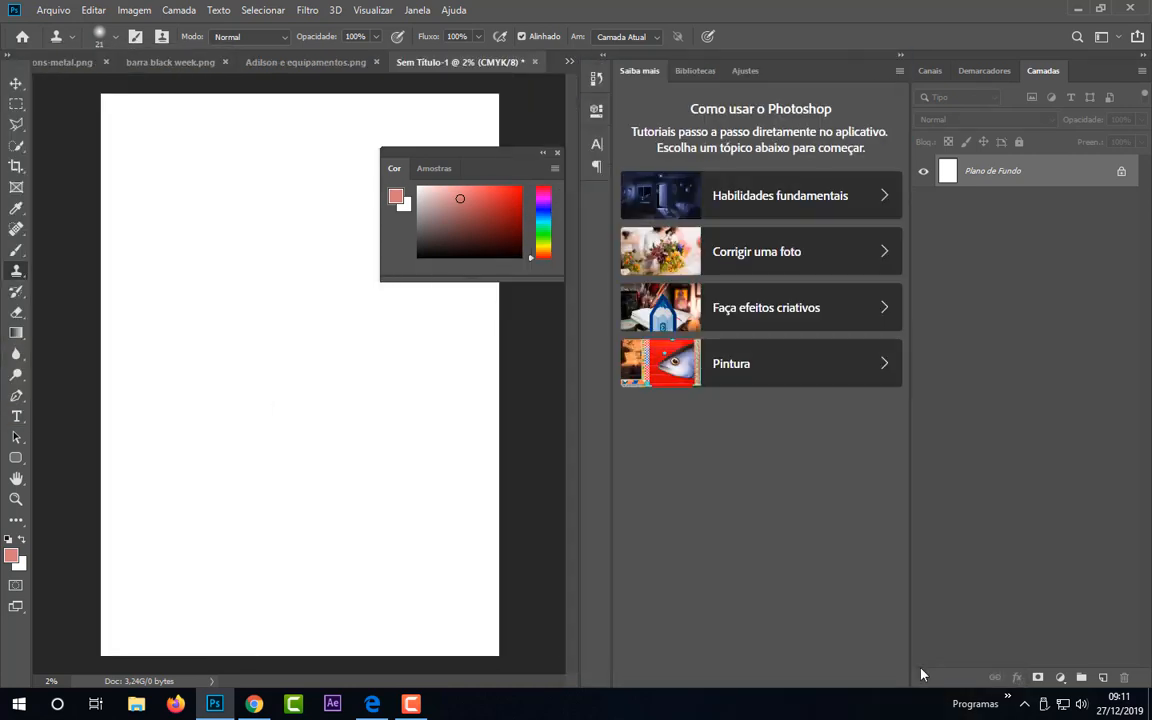
{"action": "left_click", "coordinate": [424, 170]}
{"action": "left_click_drag", "start_coordinate": [441, 153], "coordinate": [980, 72]}
- View the Canais, Camadas, Cor and Amostras panels in turn within the merged group
{"action": "left_click", "coordinate": [930, 71]}
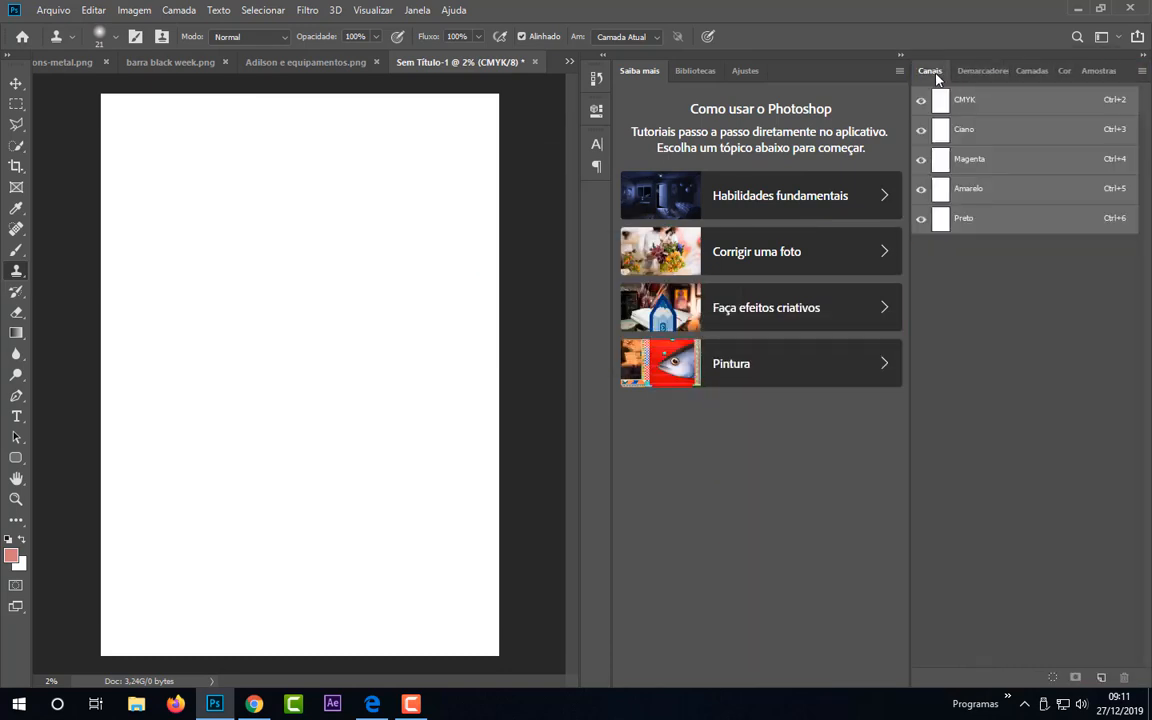
{"action": "left_click", "coordinate": [1036, 71]}
{"action": "left_click", "coordinate": [1062, 70]}
{"action": "left_click", "coordinate": [1093, 75]}
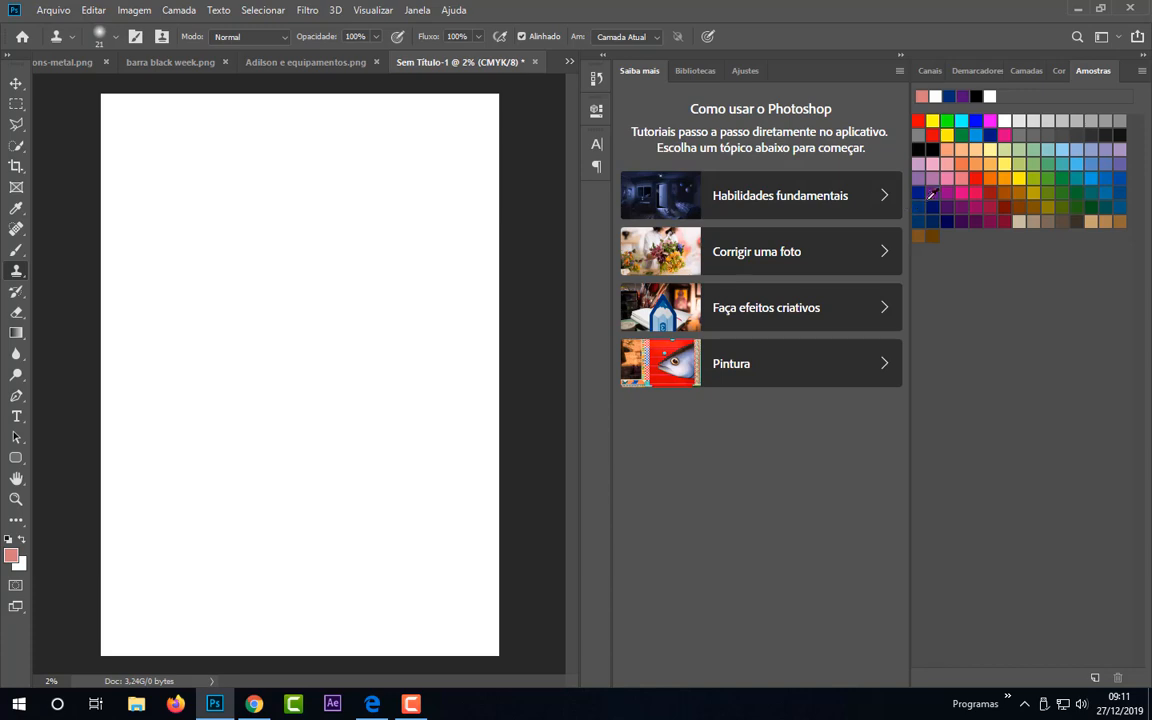
- Reset the Essenciais workspace to its default panel layout
{"action": "left_click", "coordinate": [422, 8]}
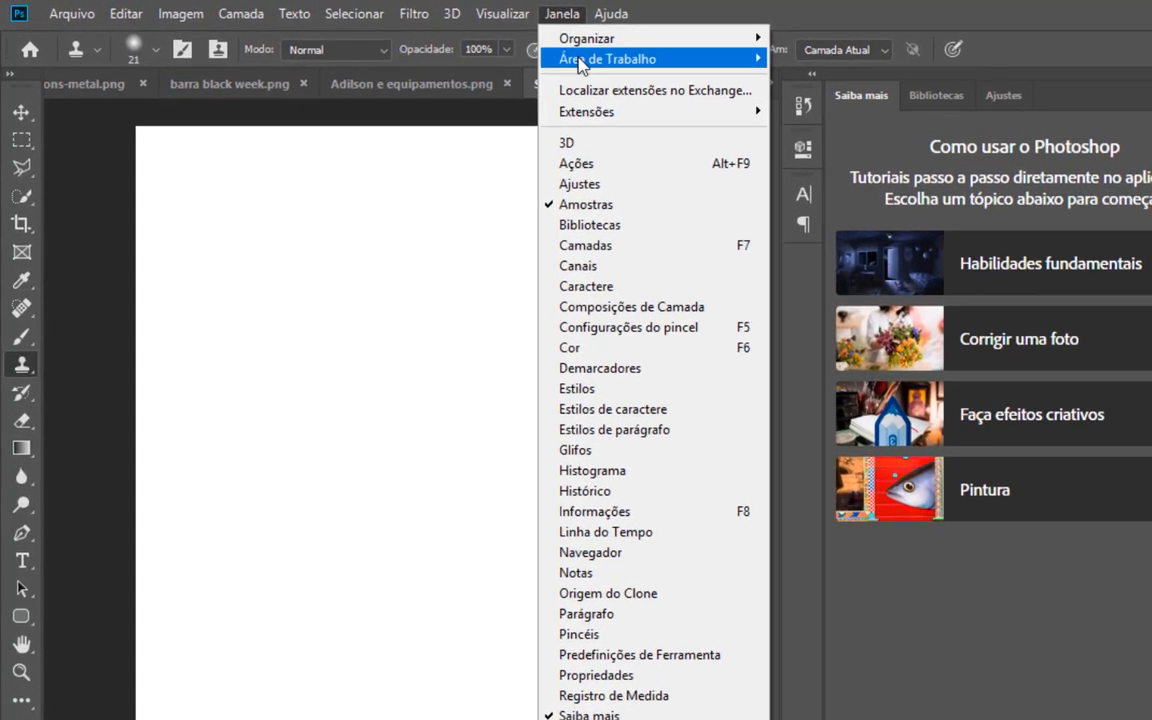
{"action": "mouse_move", "coordinate": [431, 45]}
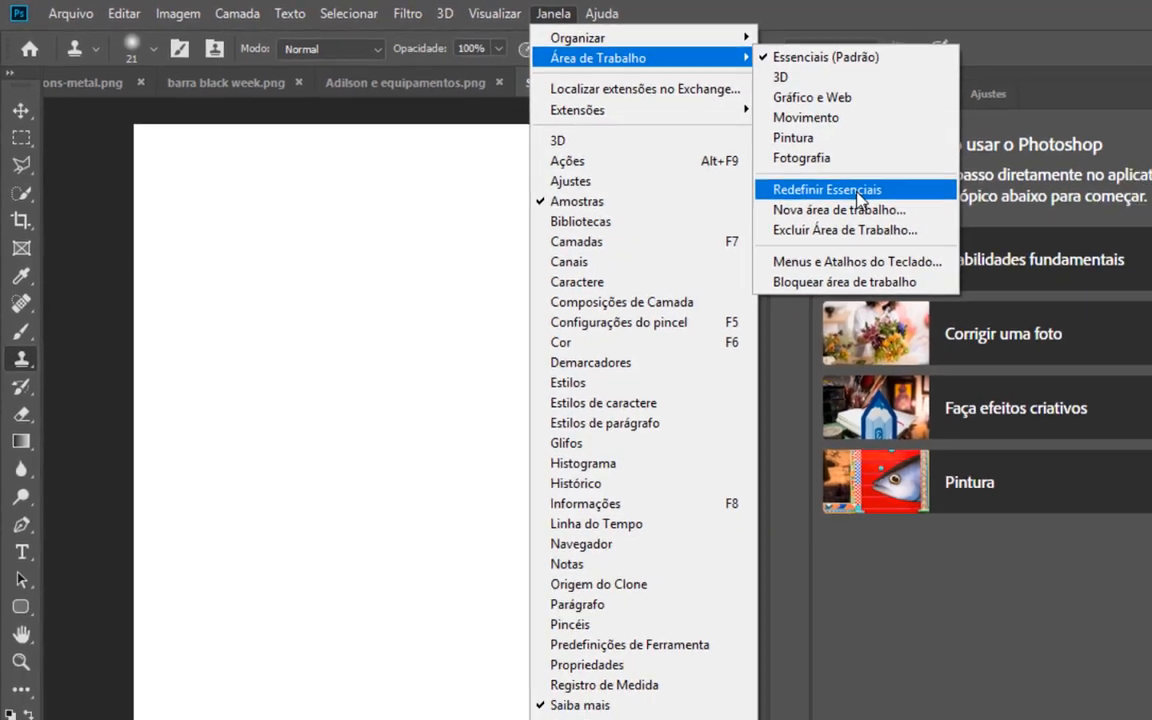
{"action": "left_click", "coordinate": [935, 210]}
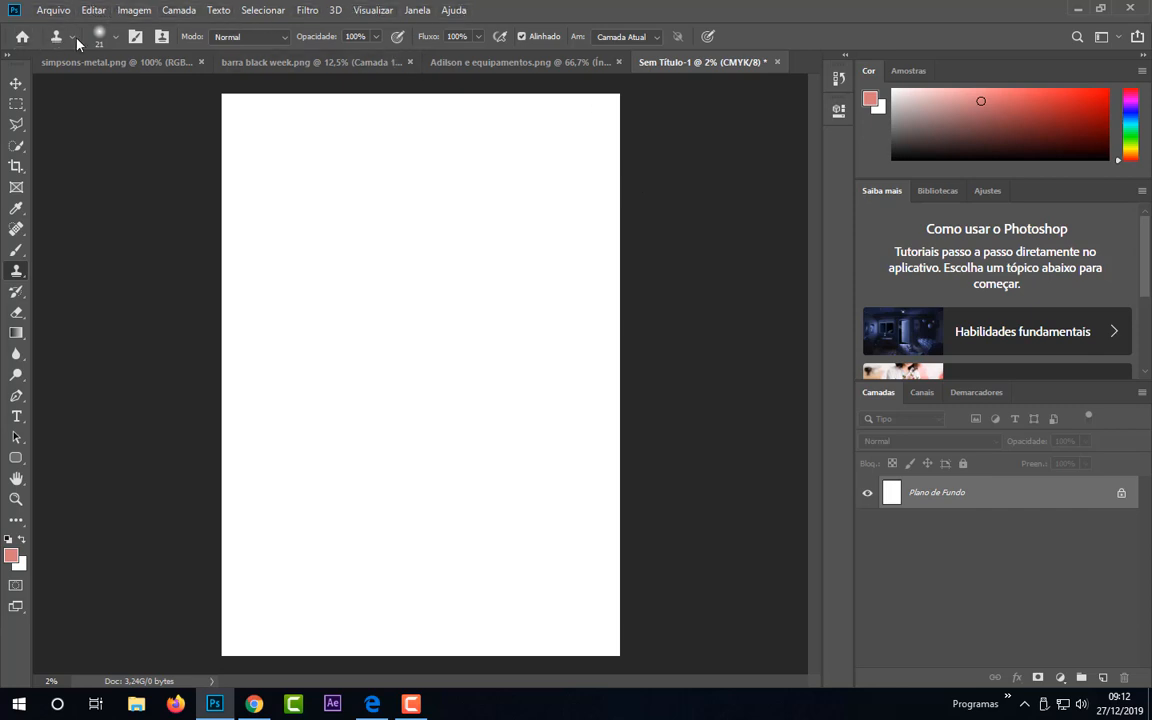
- Examine the Clone Stamp's brush preset options and its list of blending modes
{"action": "left_click", "coordinate": [114, 38]}
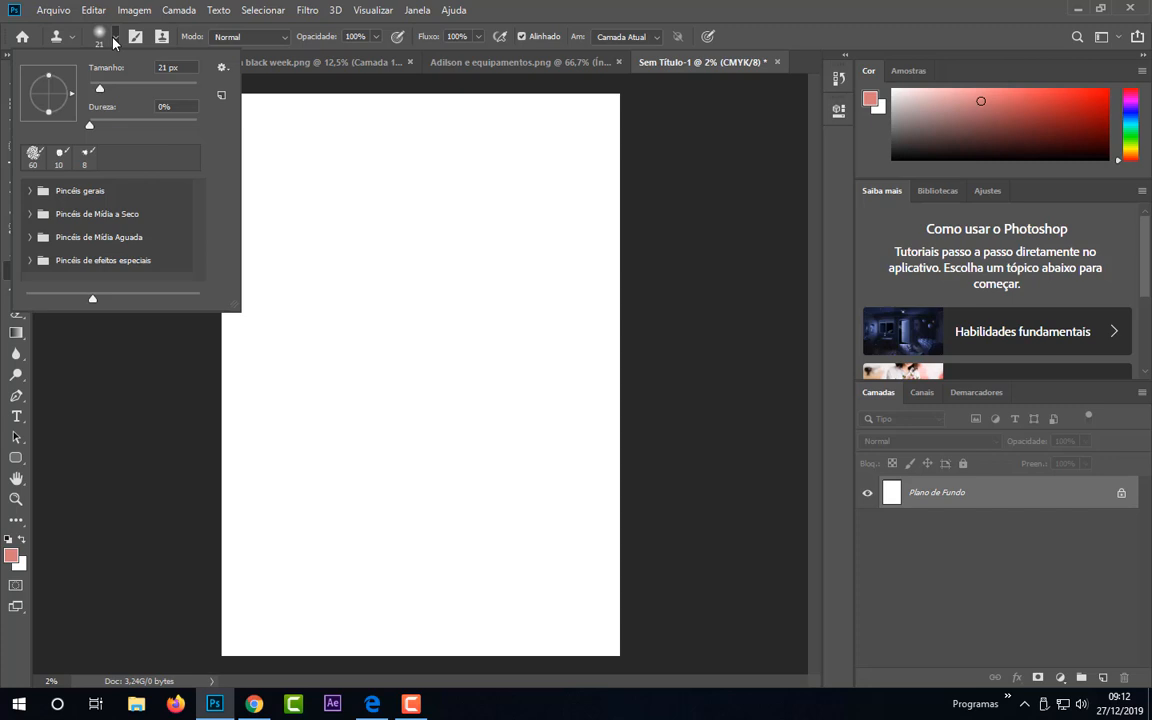
{"action": "left_click", "coordinate": [278, 38]}
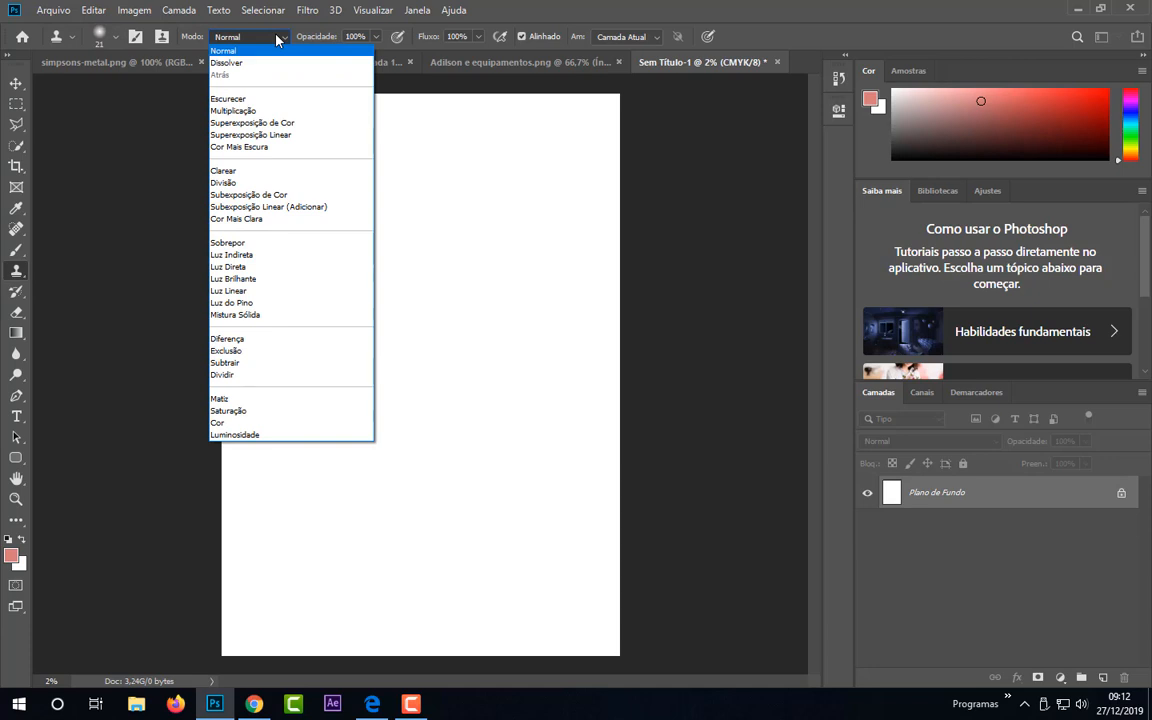
{"action": "left_click", "coordinate": [350, 31]}
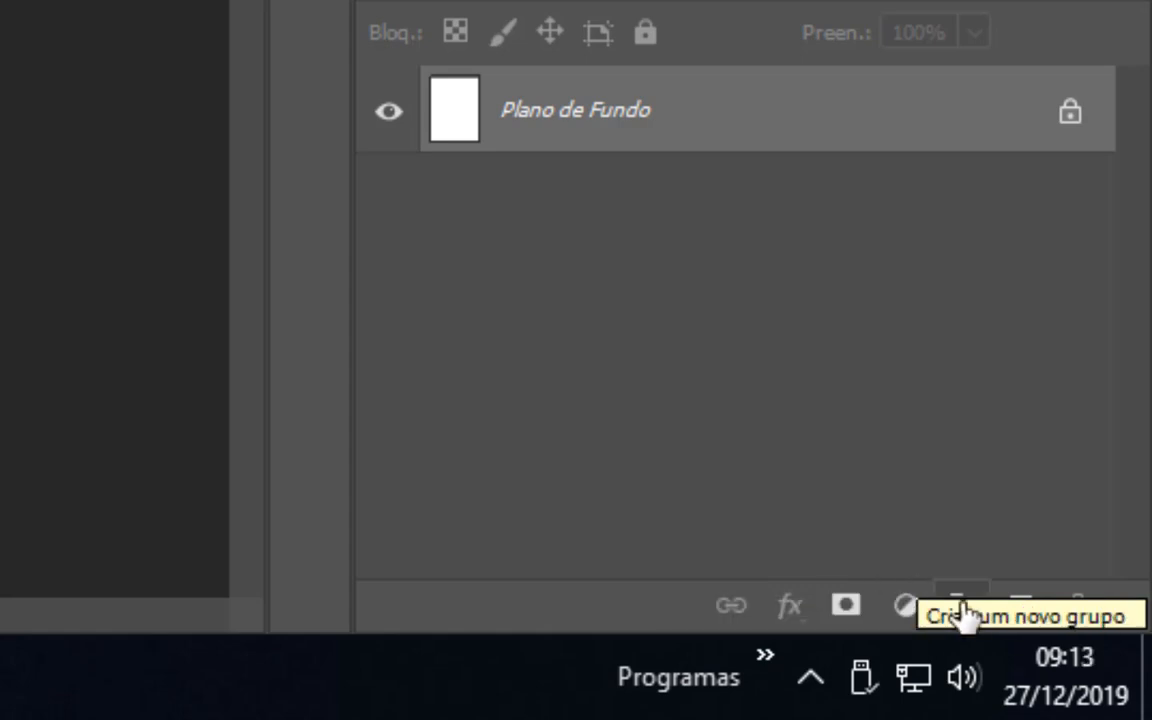
- Add two empty layers above Plano de Fundo and select the lower of the two
{"action": "left_click", "coordinate": [1020, 606]}
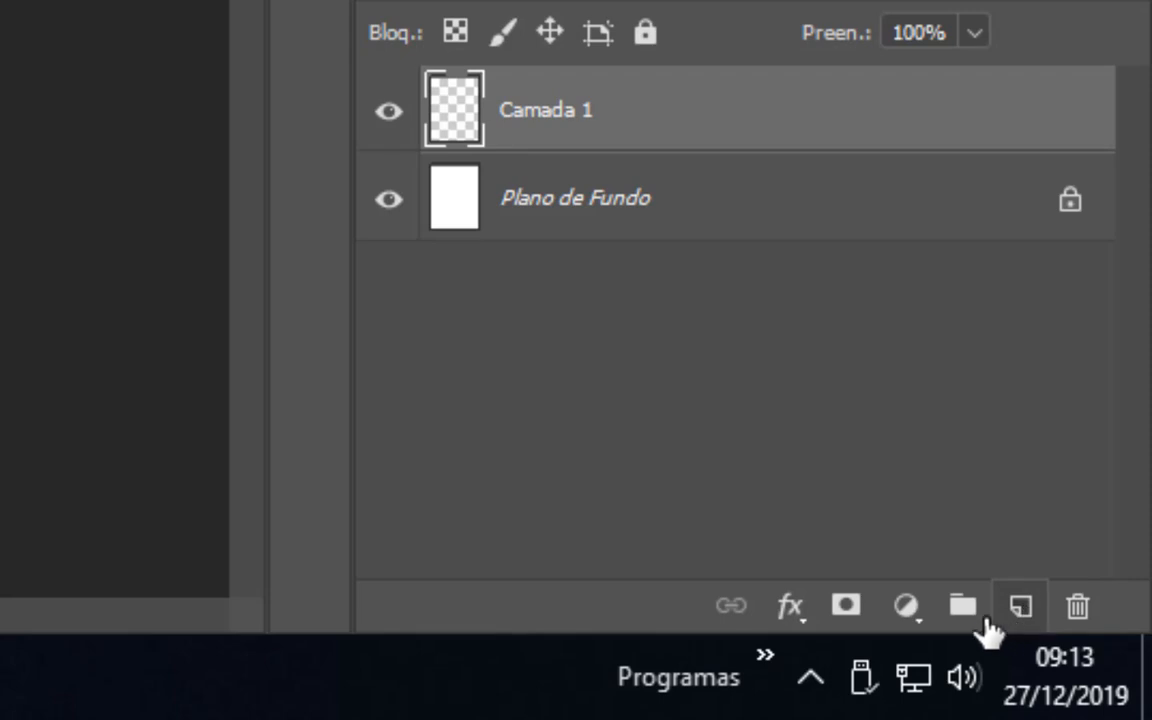
{"action": "left_click", "coordinate": [630, 204]}
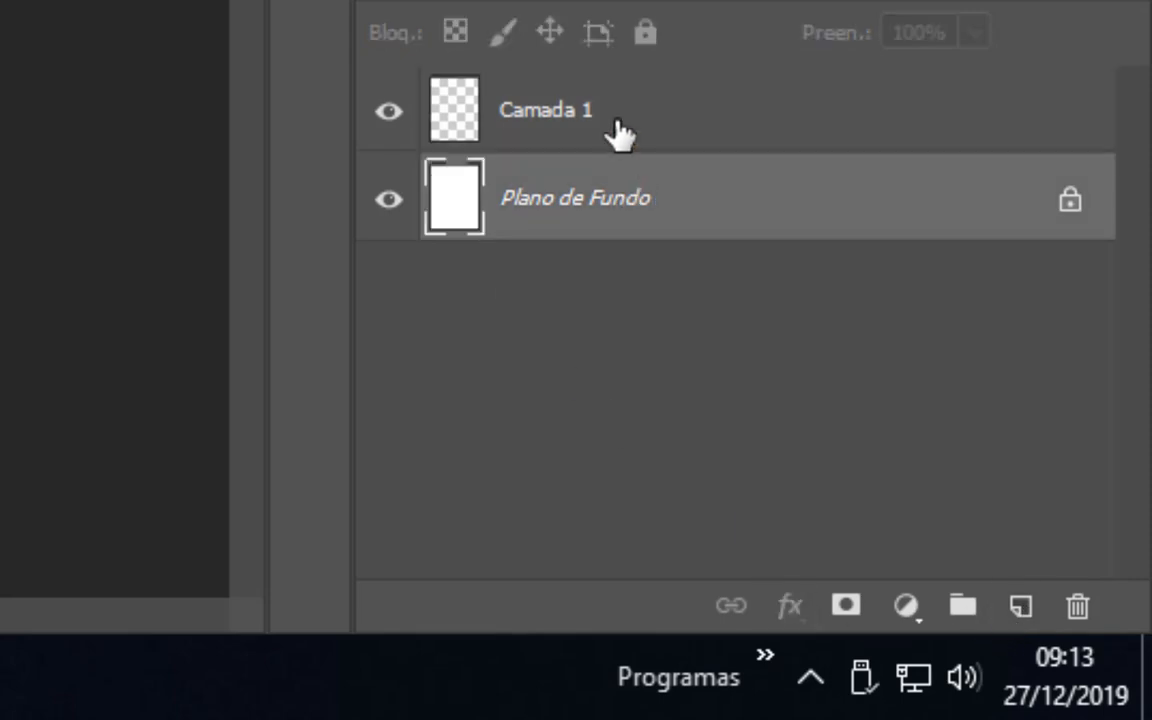
{"action": "left_click", "coordinate": [616, 133]}
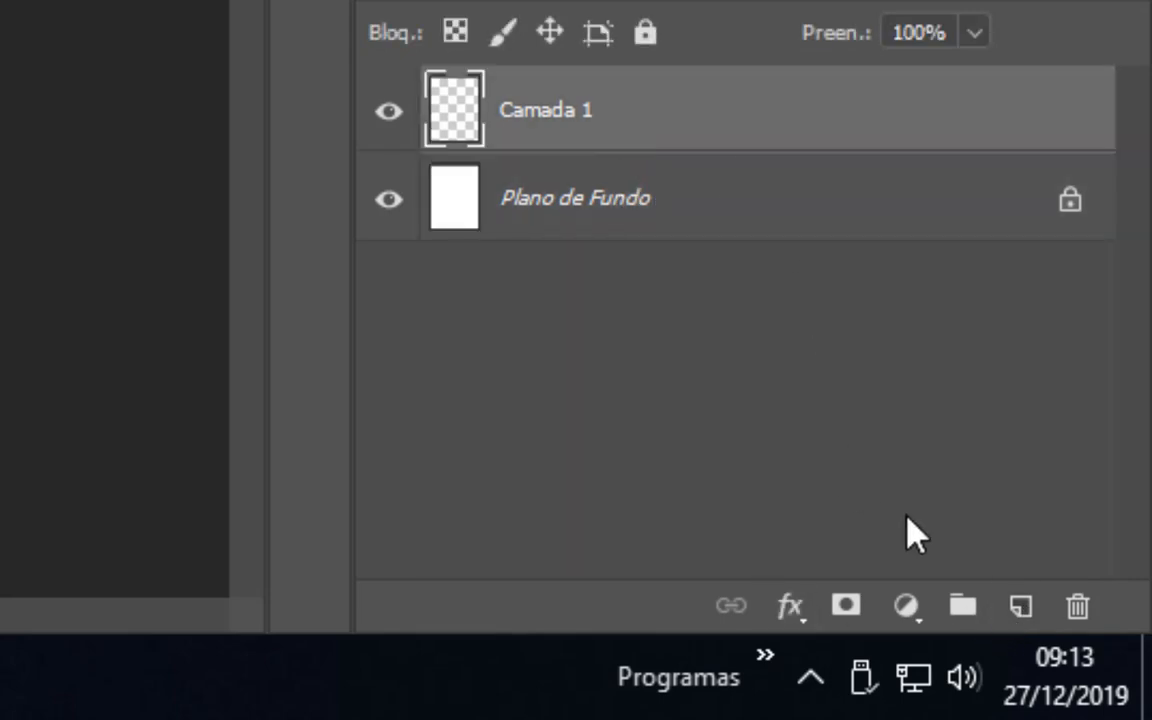
{"action": "left_click", "coordinate": [1020, 608]}
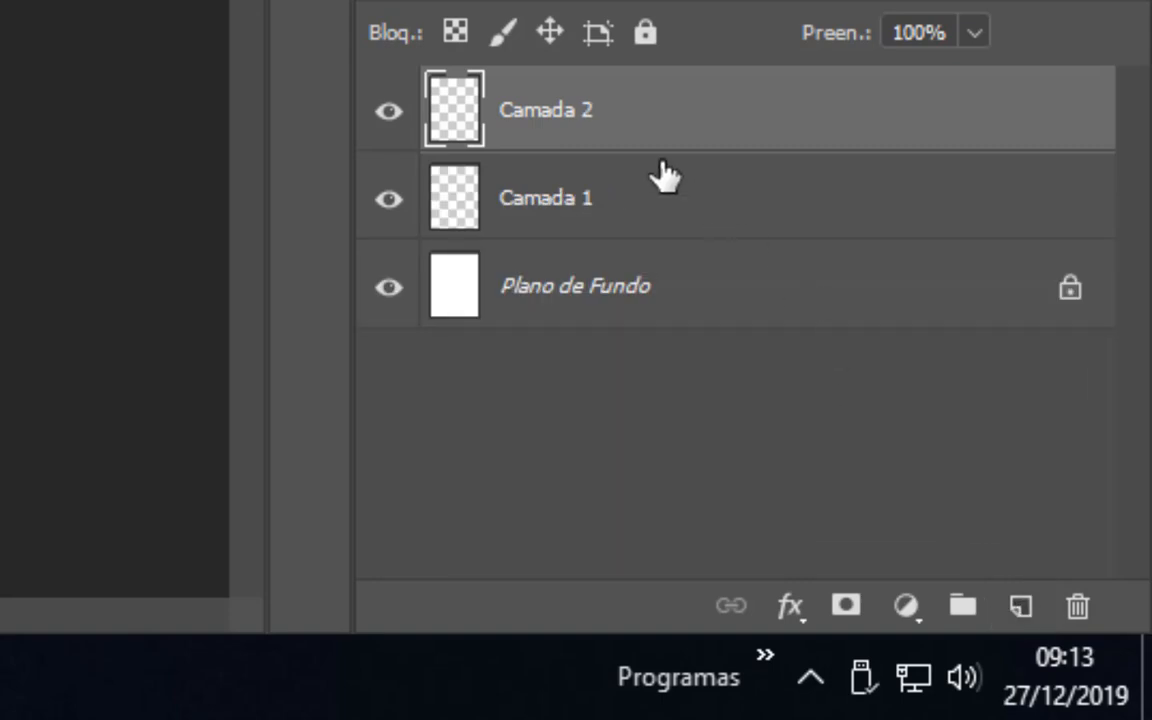
{"action": "left_click", "coordinate": [581, 224]}
{"action": "left_click", "coordinate": [583, 318]}
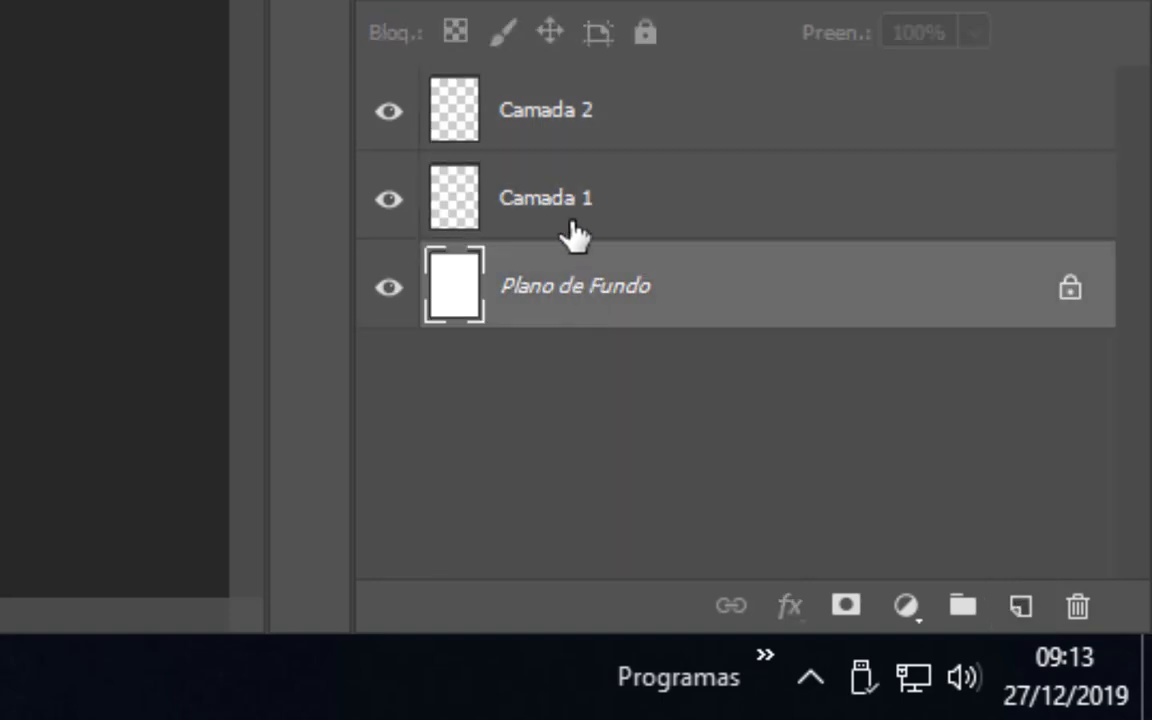
{"action": "left_click", "coordinate": [576, 219]}
{"action": "left_click", "coordinate": [588, 308]}
{"action": "left_click", "coordinate": [566, 210]}
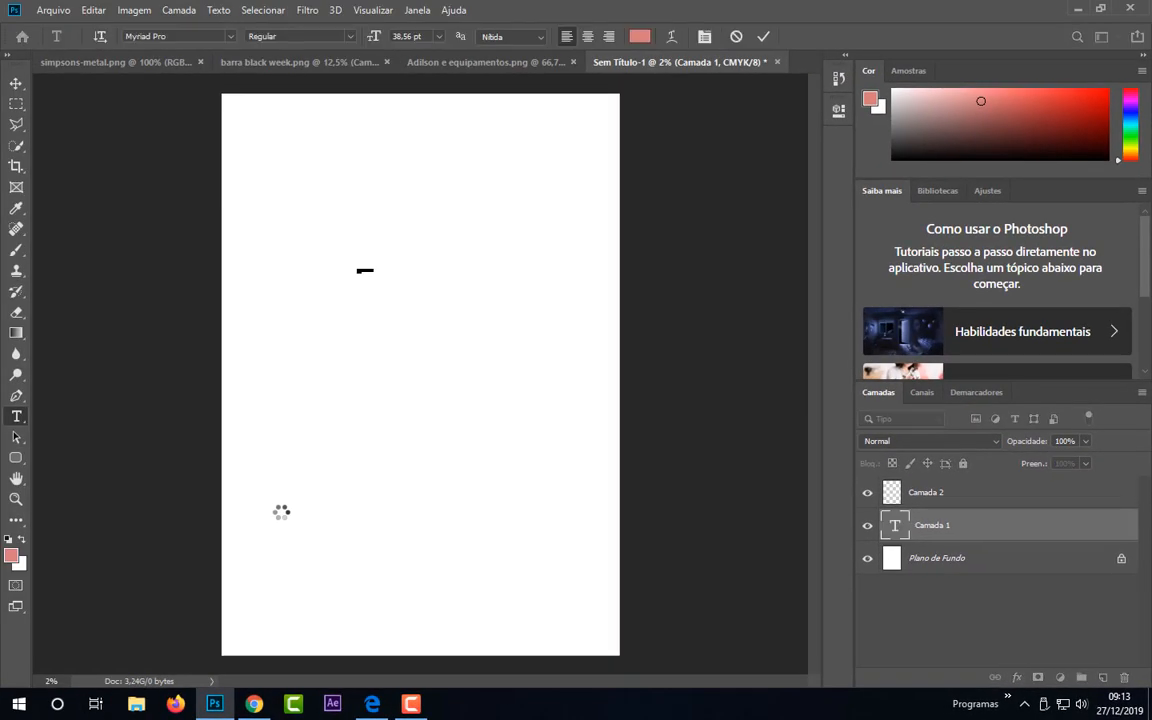
- Set the font size of the word Texto to 350 pt and finish the text edit
{"action": "left_click", "coordinate": [373, 36]}
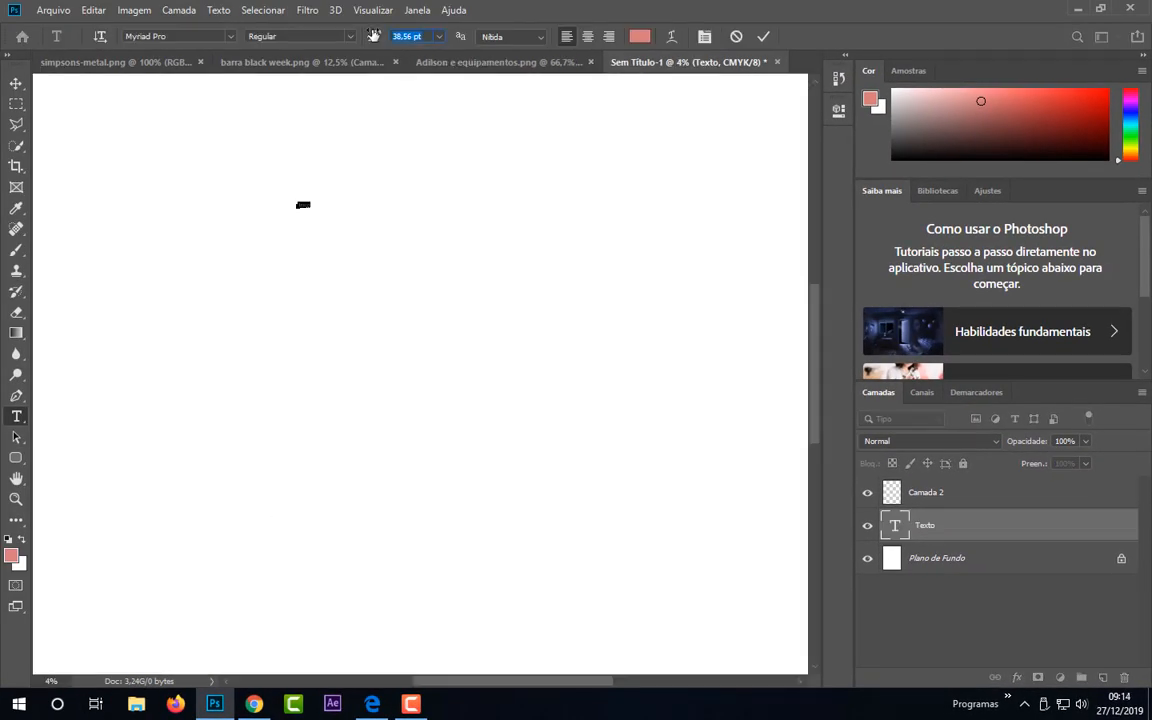
{"action": "type", "text": "350"}
{"action": "key", "text": "Return"}
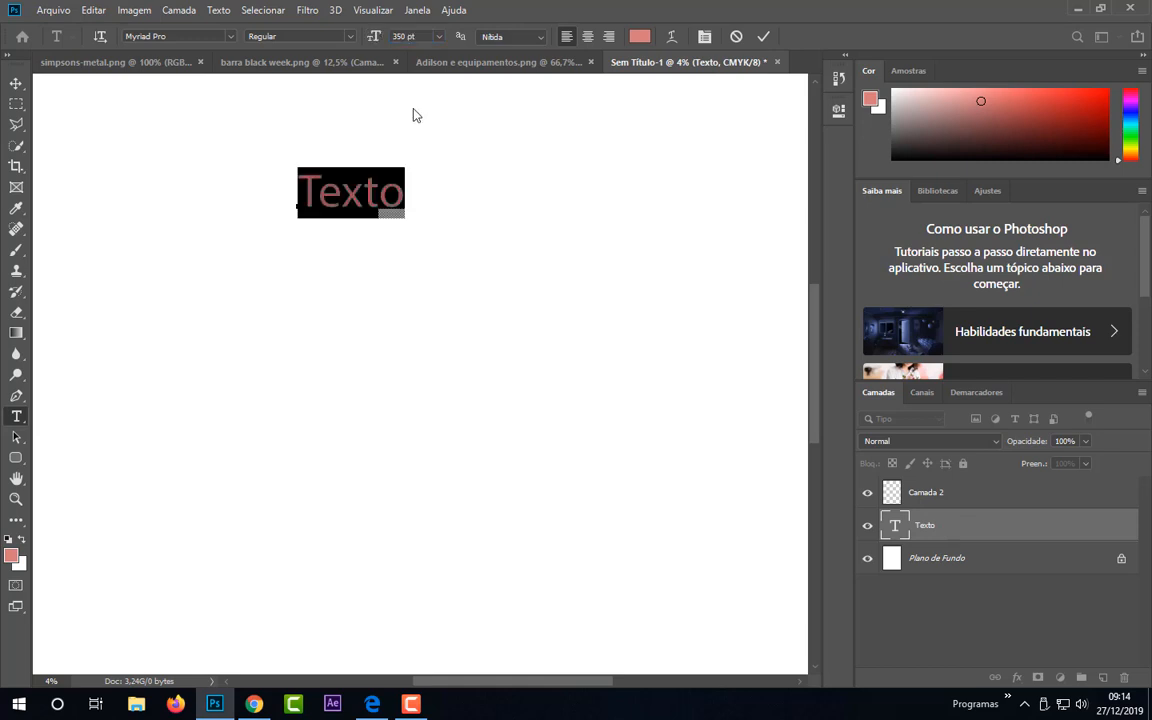
{"action": "left_click", "coordinate": [16, 83]}
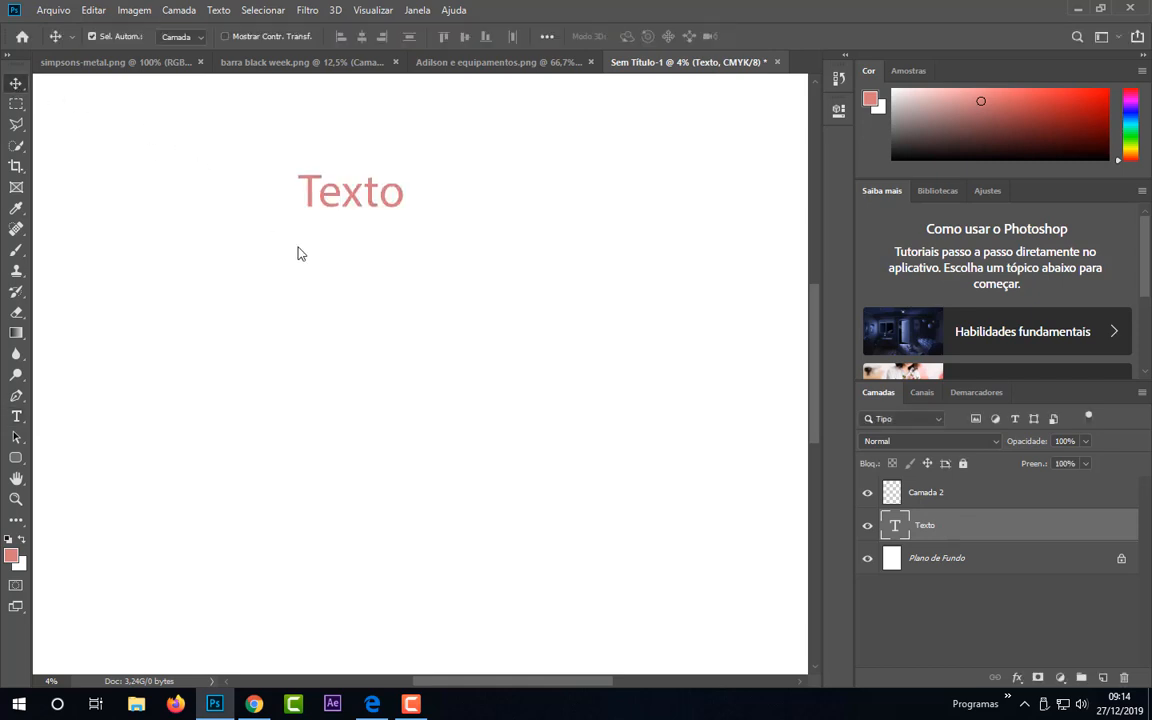
- Enlarge the word Texto with Free Transform to nearly half the page width and roughly centre it horizontally in the upper half
{"action": "key", "text": "ctrl+minus"}
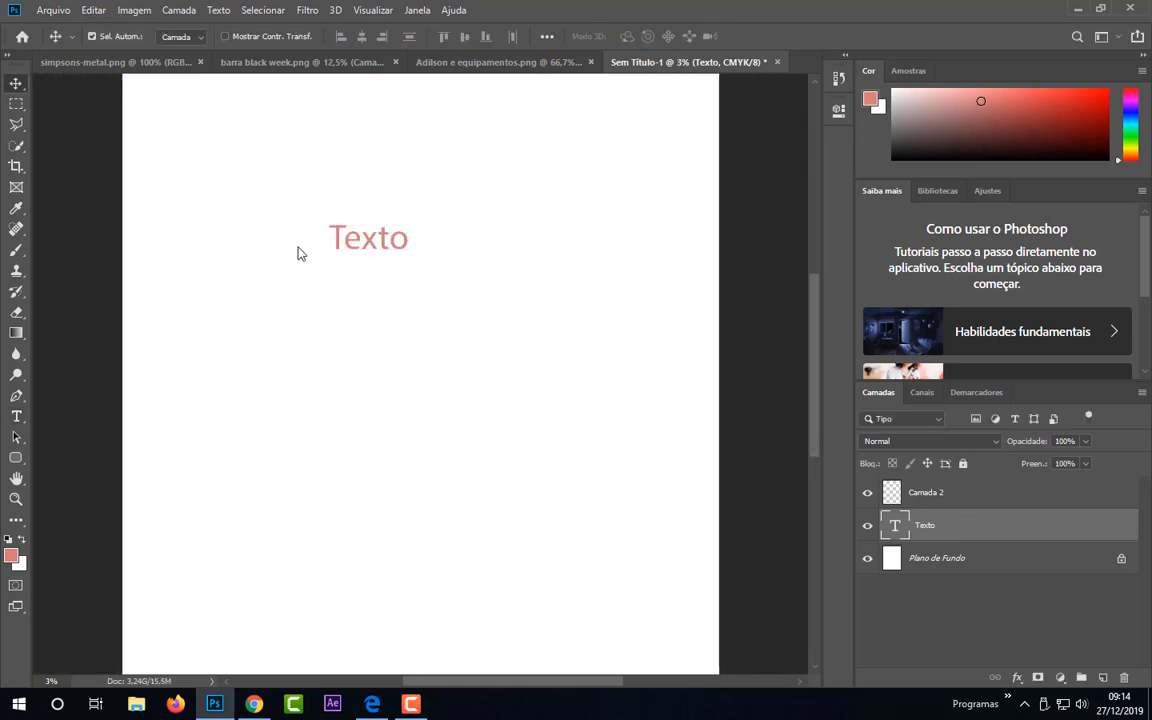
{"action": "key", "text": "ctrl+t"}
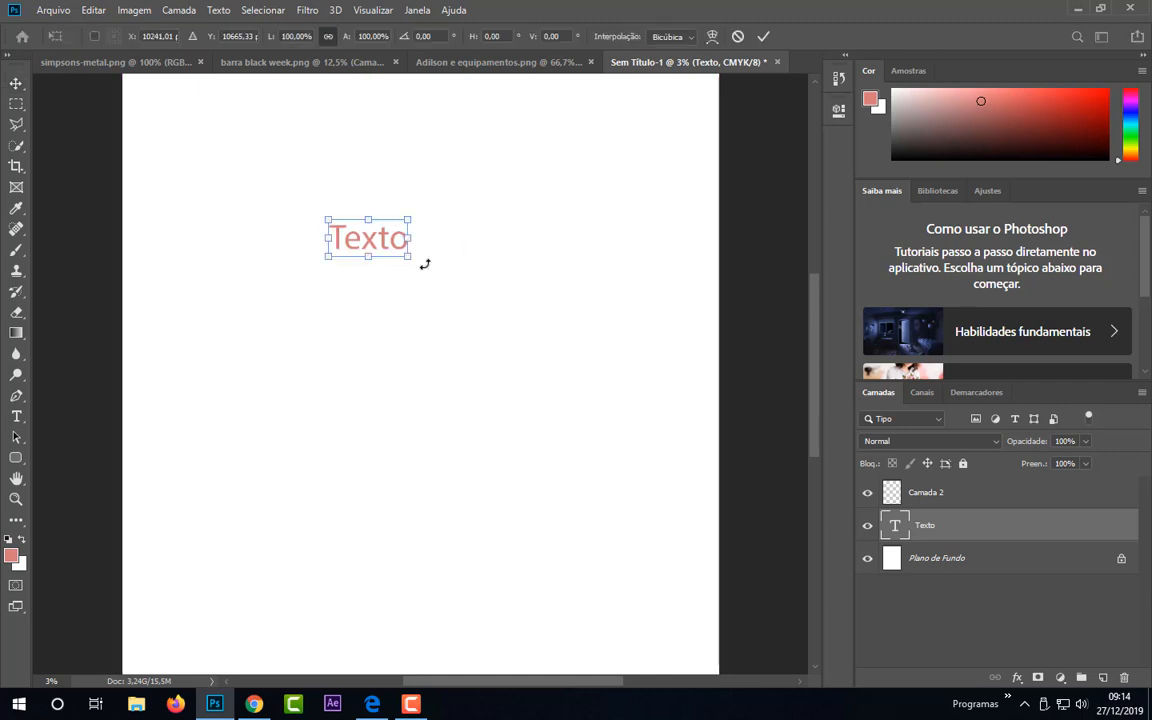
{"action": "left_click_drag", "start_coordinate": [411, 258], "coordinate": [645, 106]}
{"action": "key", "text": "Return"}
{"action": "left_click_drag", "start_coordinate": [517, 296], "coordinate": [460, 296]}
{"action": "key", "text": "ctrl+minus"}
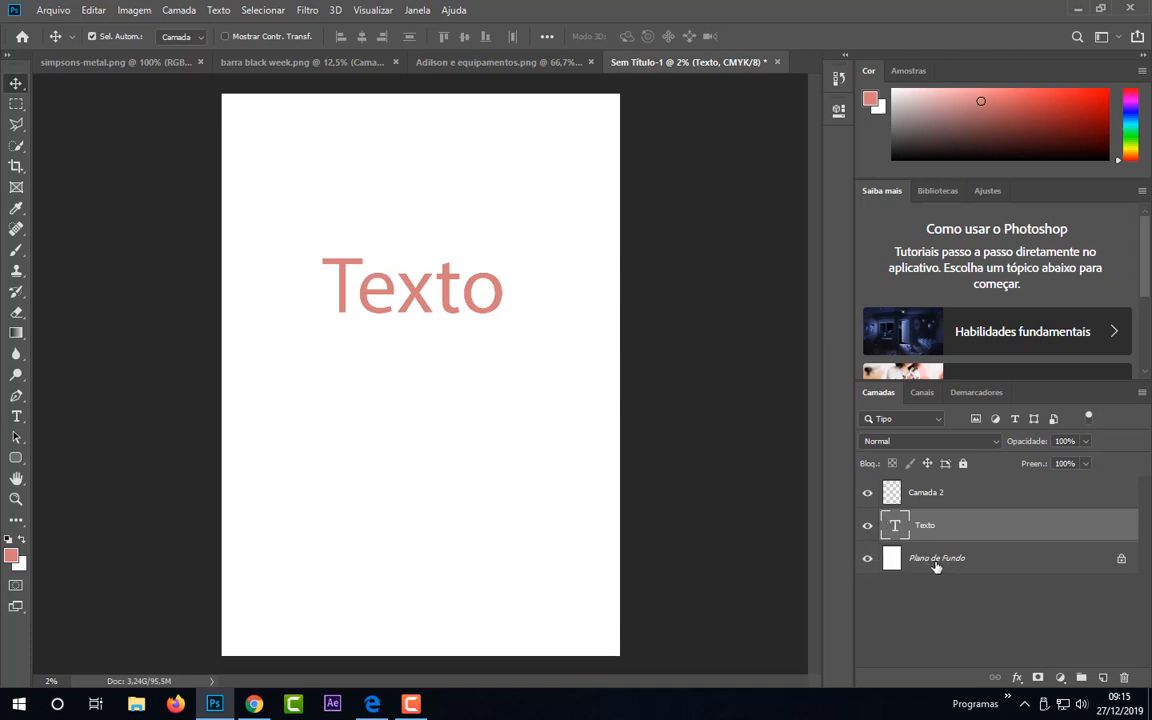
- Select the empty layer Camada 2 and set the foreground colour to black (000000)
{"action": "left_click", "coordinate": [922, 495]}
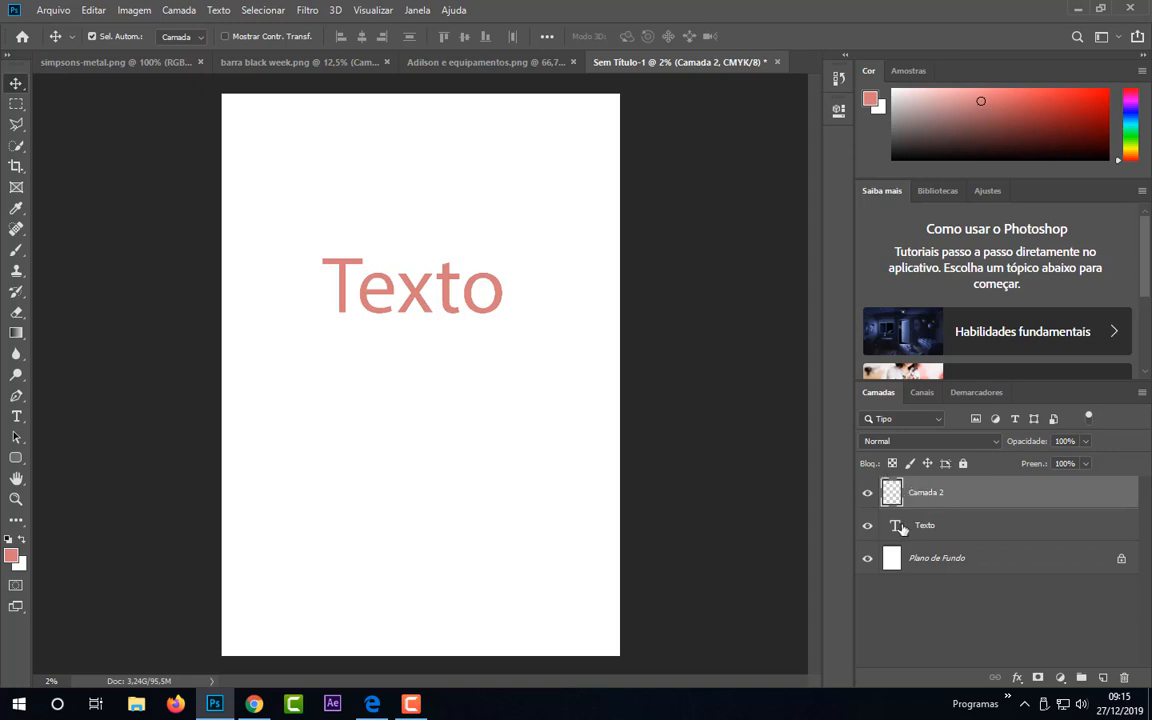
{"action": "left_click", "coordinate": [16, 333]}
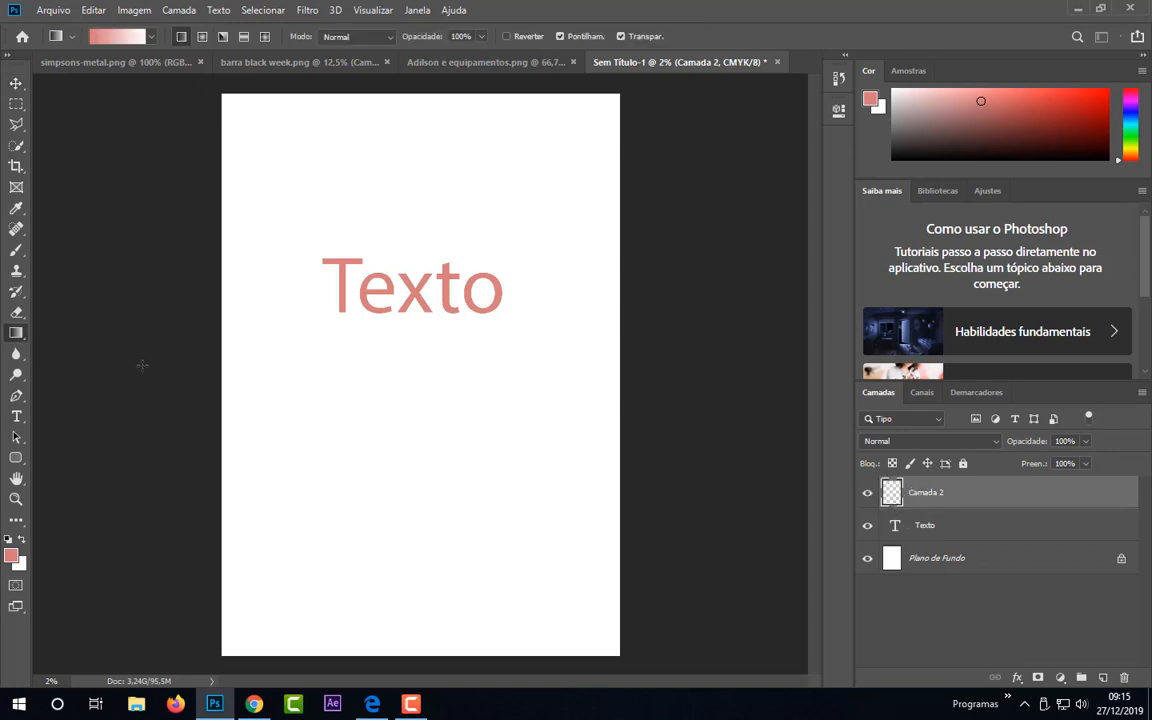
{"action": "right_click", "coordinate": [16, 333]}
{"action": "left_click", "coordinate": [68, 331]}
{"action": "left_click", "coordinate": [11, 555]}
{"action": "left_click_drag", "start_coordinate": [528, 192], "coordinate": [354, 350]}
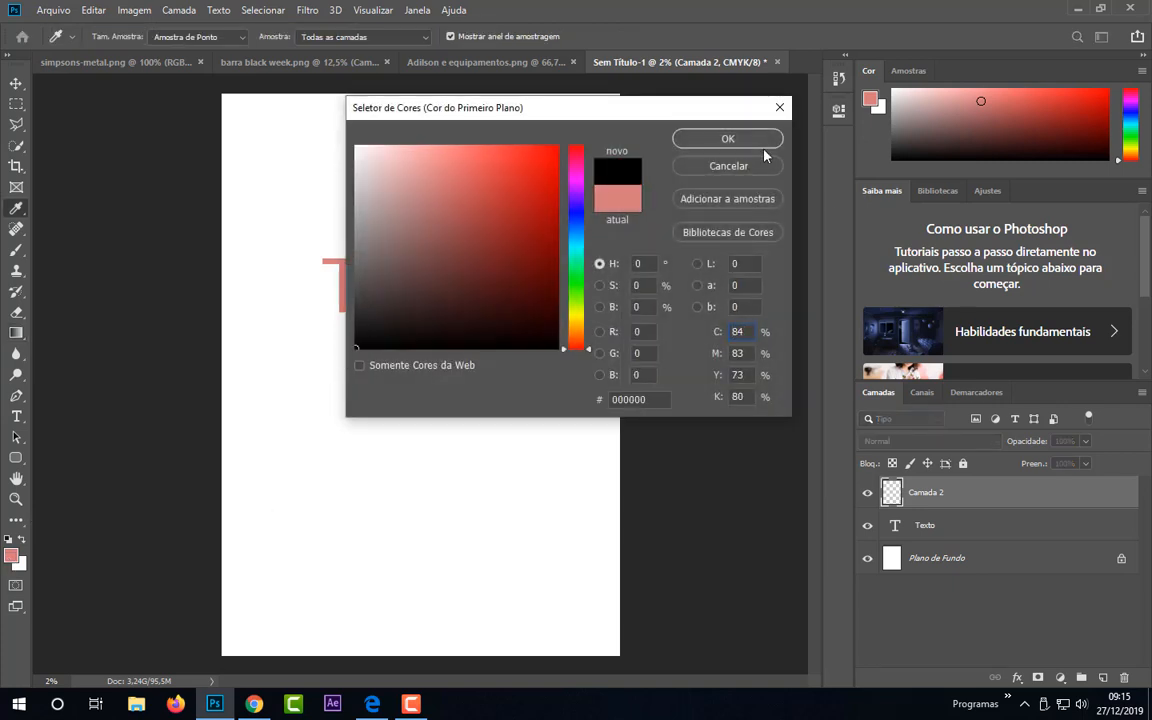
{"action": "left_click", "coordinate": [738, 140]}
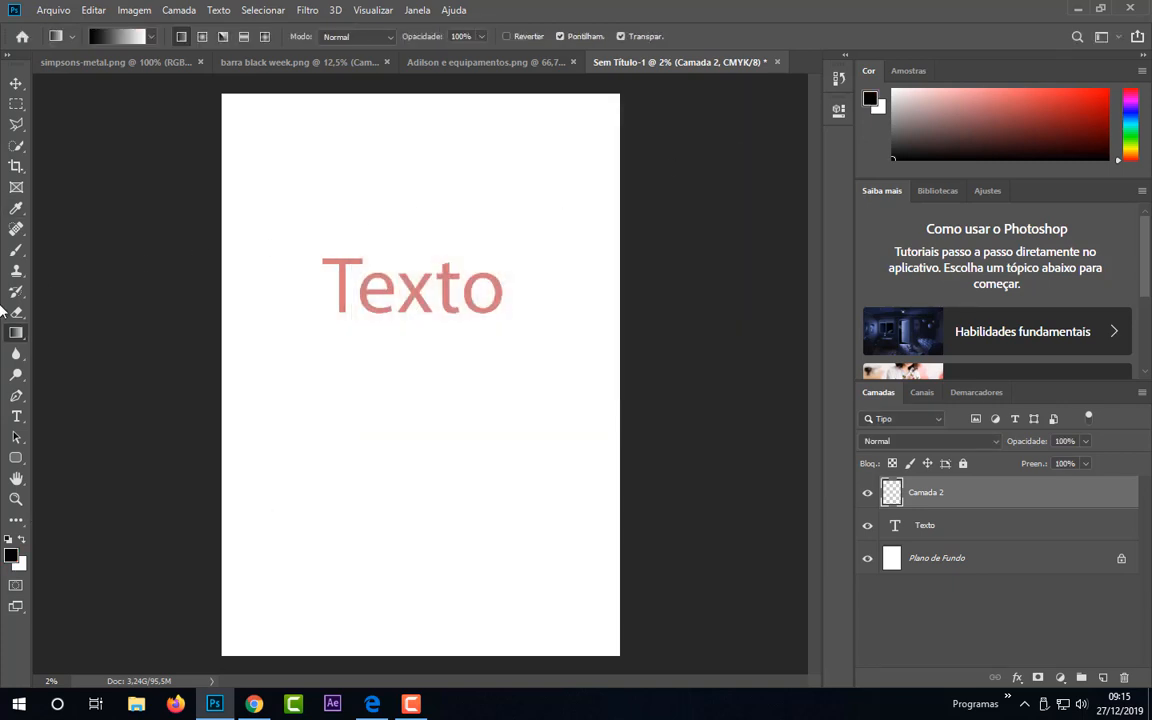
- Fill Camada 2 with black using the Paint Bucket and move the Texto layer above it
{"action": "right_click", "coordinate": [16, 333]}
{"action": "left_click", "coordinate": [68, 348]}
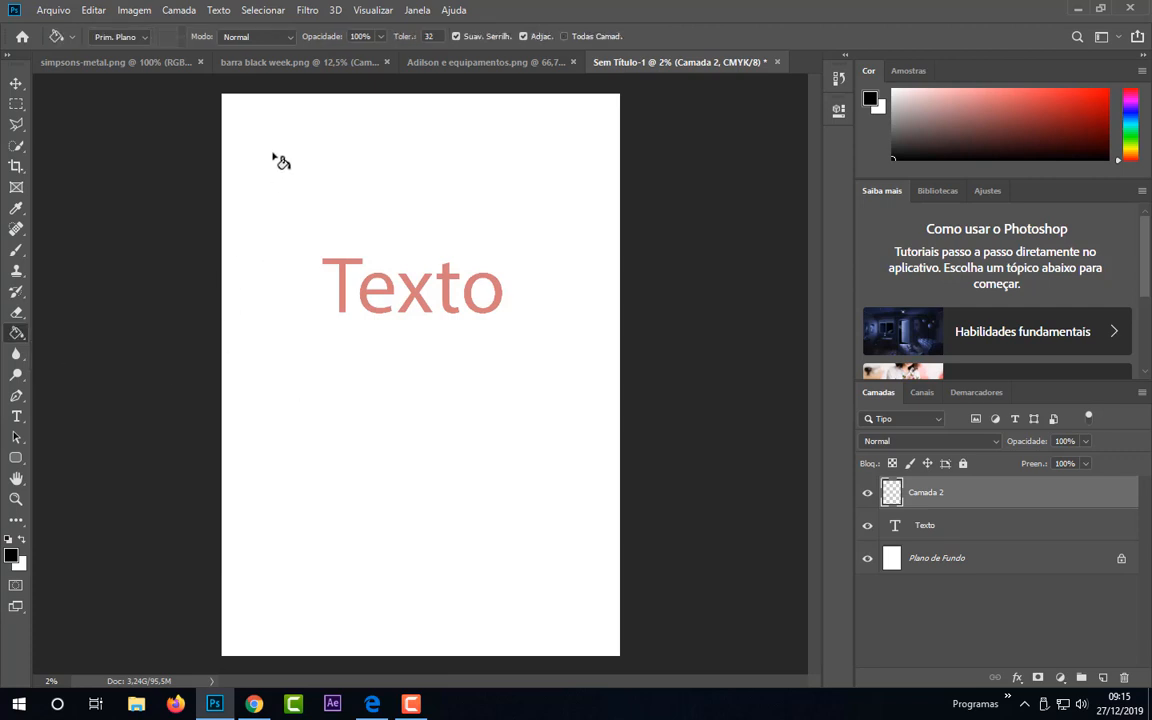
{"action": "left_click", "coordinate": [320, 354]}
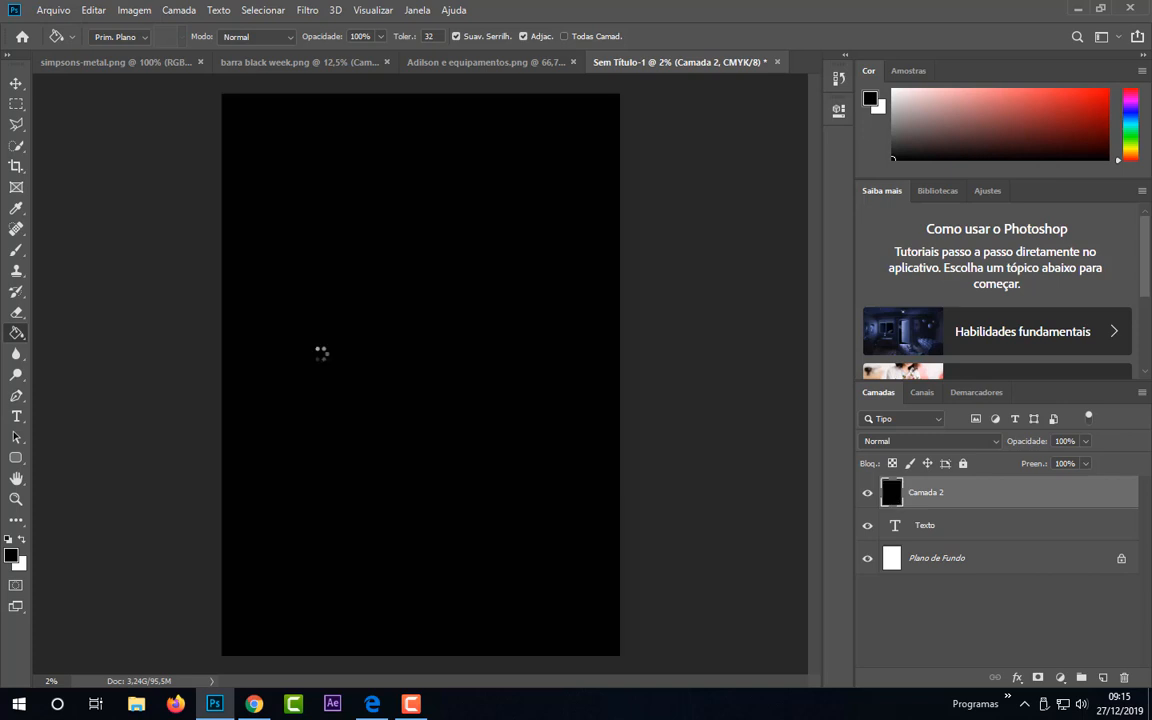
{"action": "left_click", "coordinate": [16, 83]}
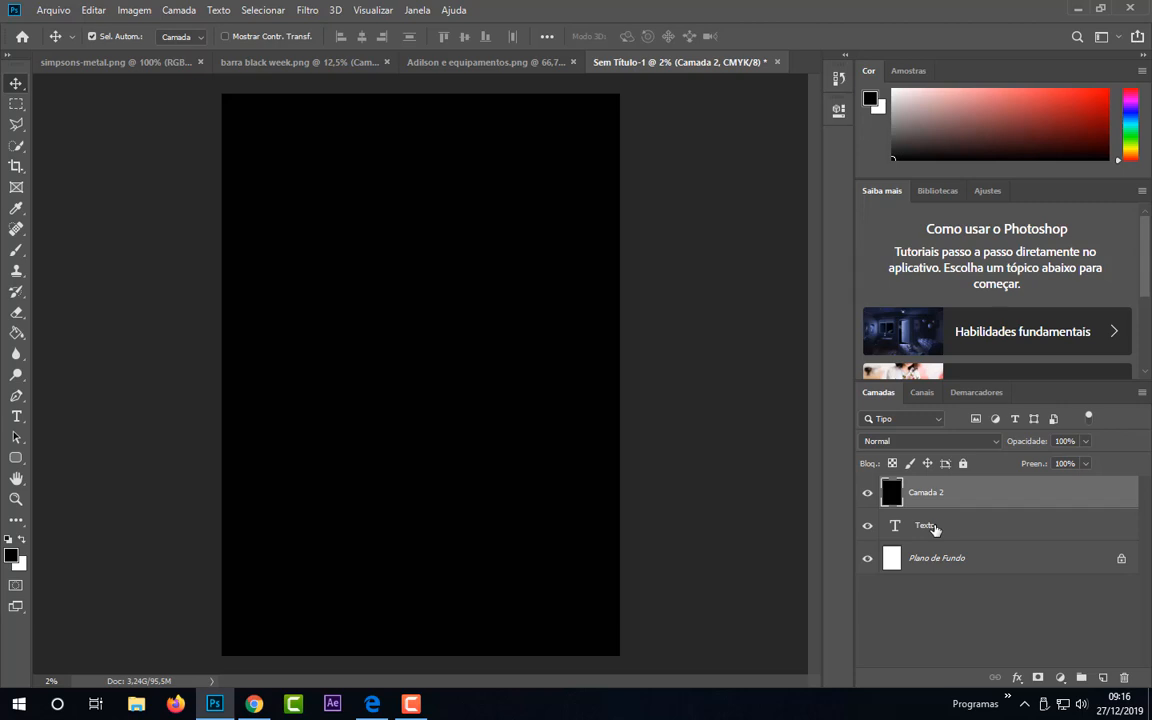
{"action": "left_click_drag", "start_coordinate": [933, 528], "coordinate": [935, 487]}
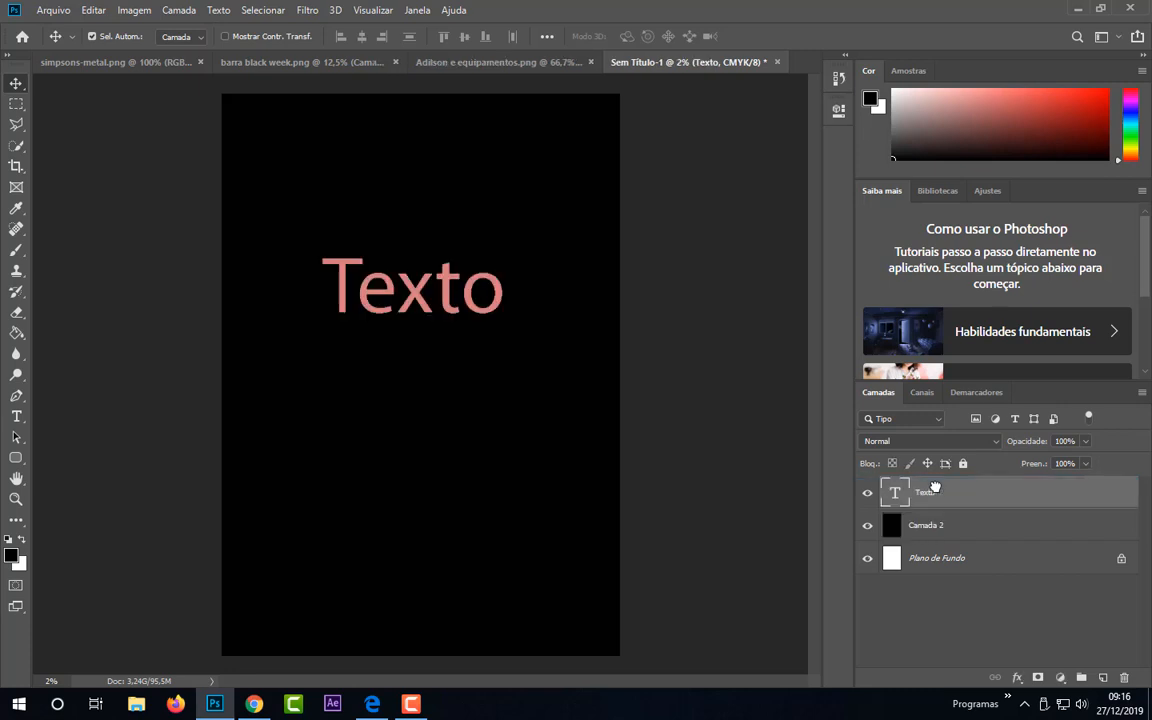